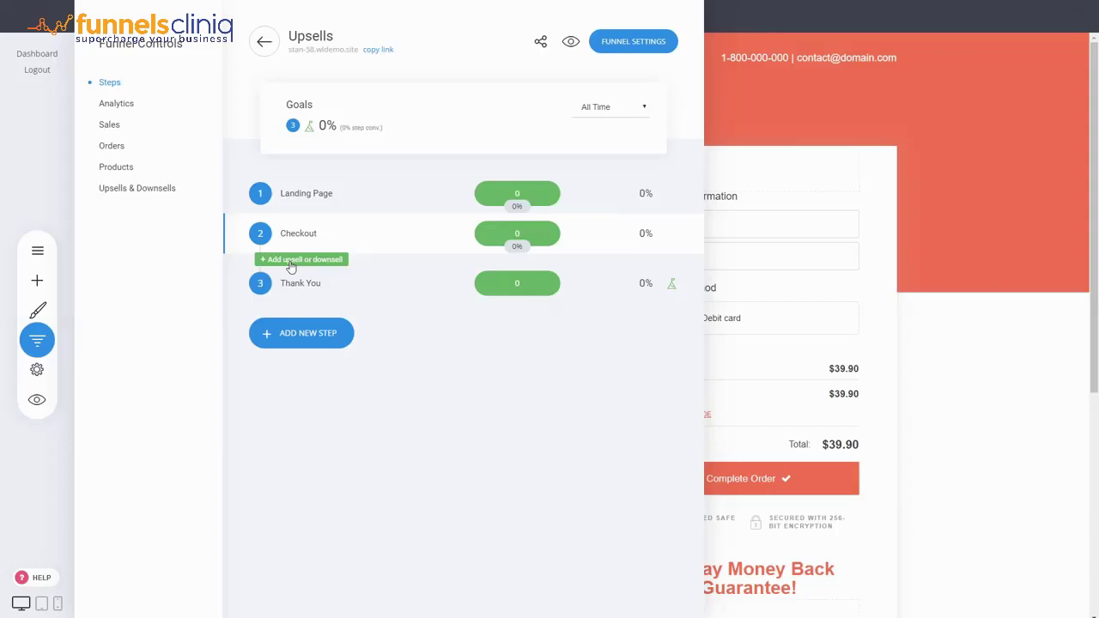
Step: Add a full page after Checkout from the book-mockup upsell template and name it Upsell
click(290, 260)
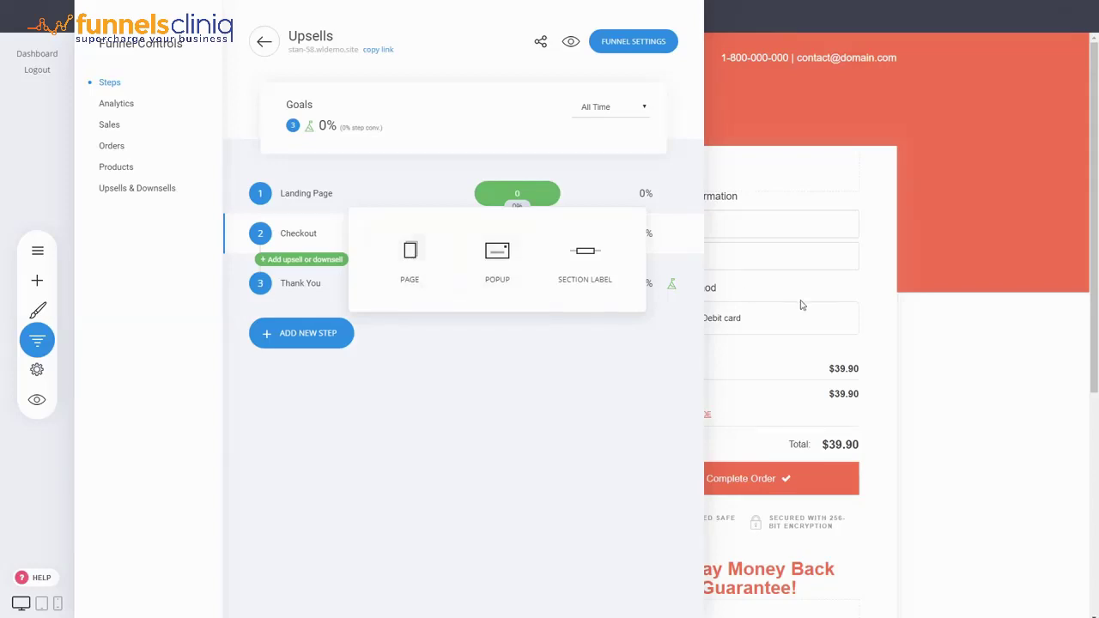
click(421, 290)
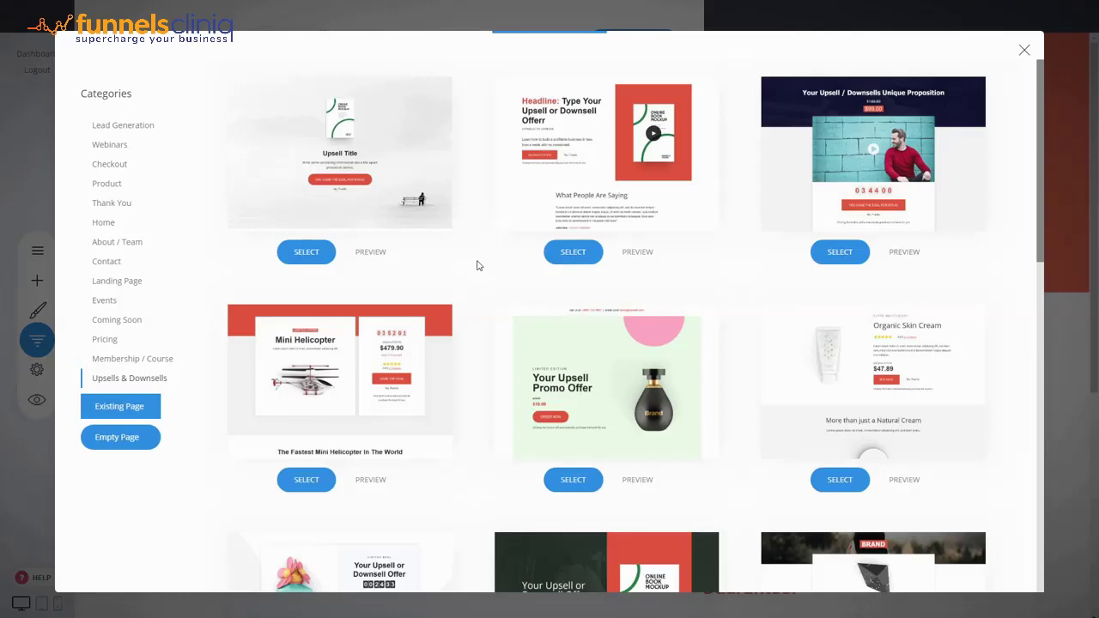
scroll(751, 245, down, 8)
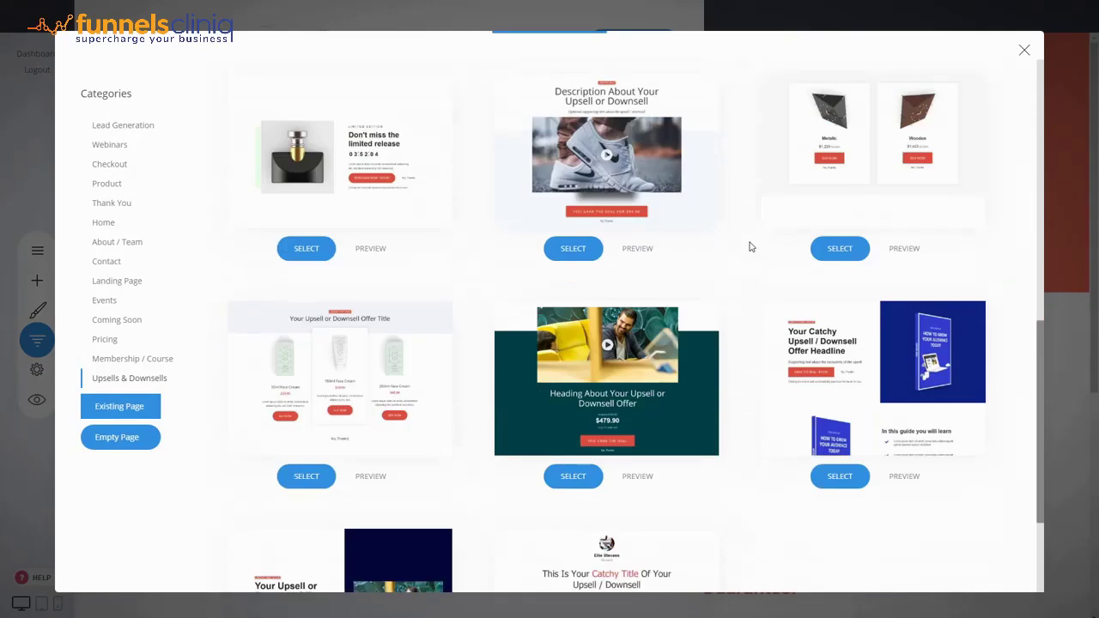
scroll(749, 246, up, 5)
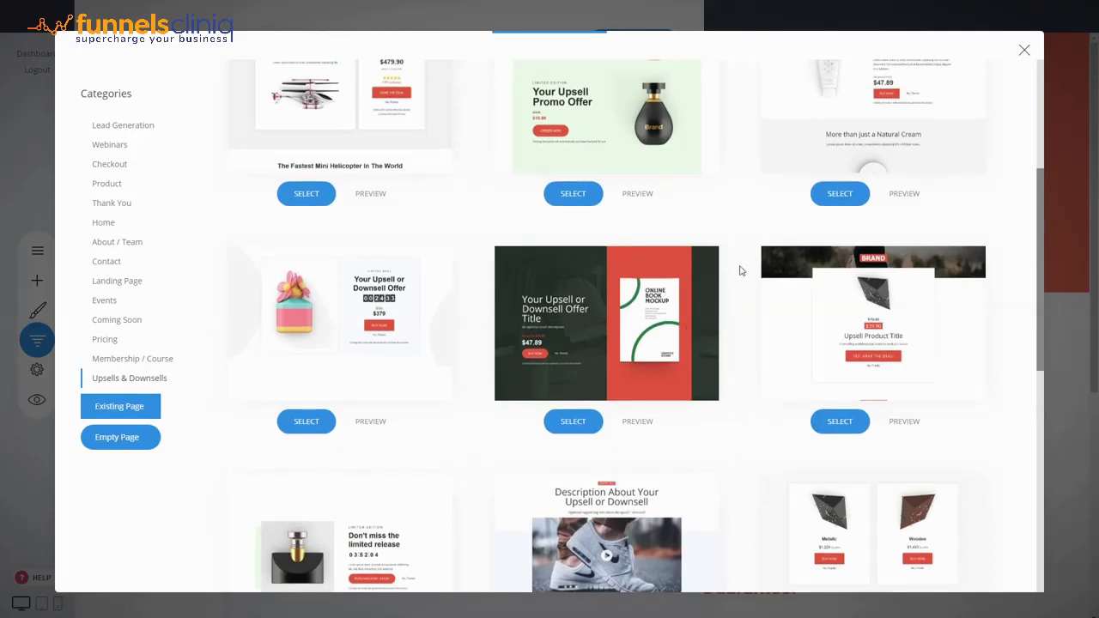
scroll(744, 268, down, 3)
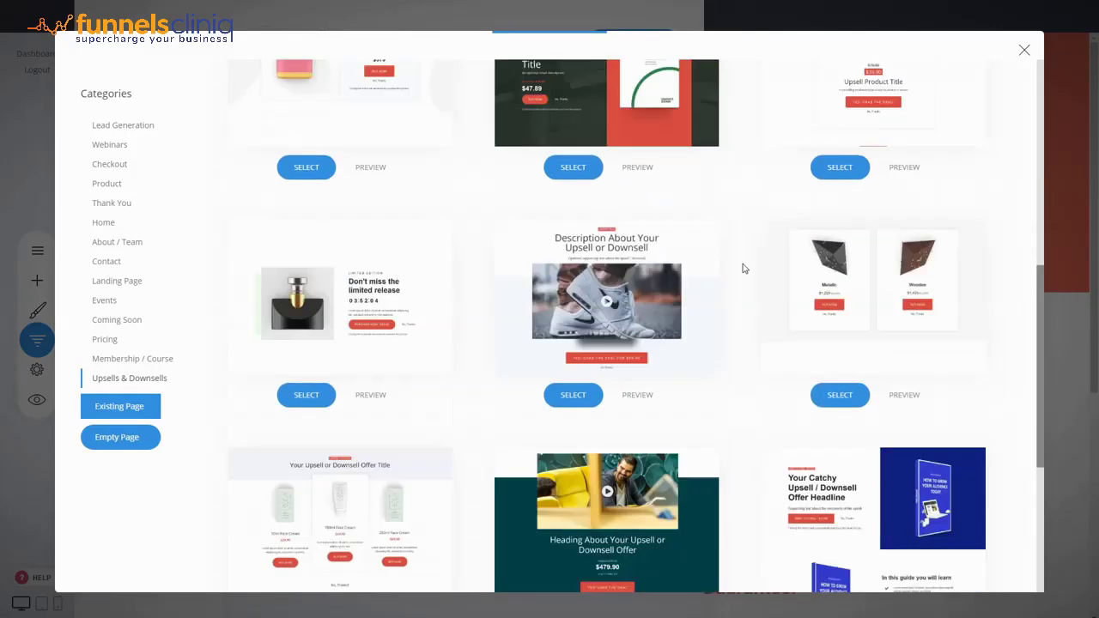
scroll(718, 304, up, 3)
scroll(726, 302, up, 4)
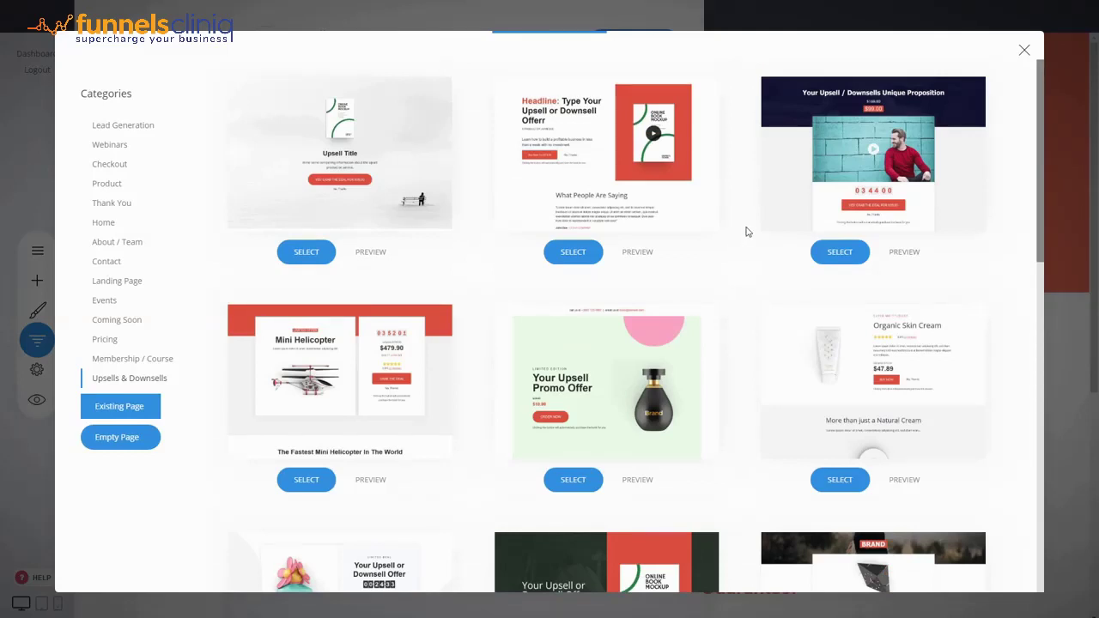
click(609, 176)
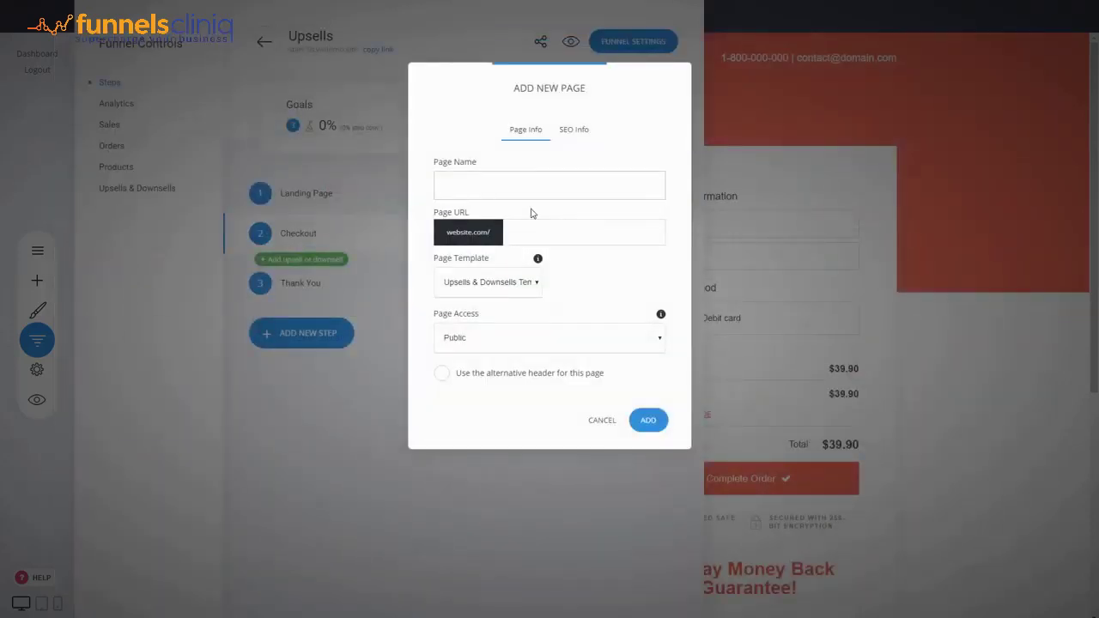
text(Upsell)
click(646, 420)
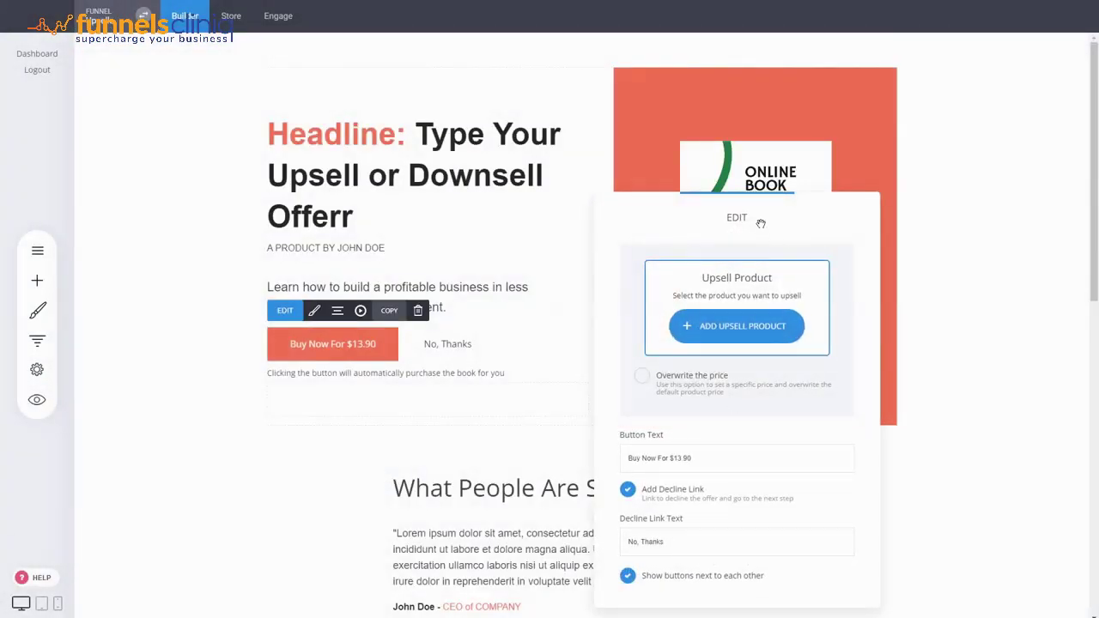
Step: Choose the store product Digital 2 as the upsell offer
drag(757, 221, 880, 178)
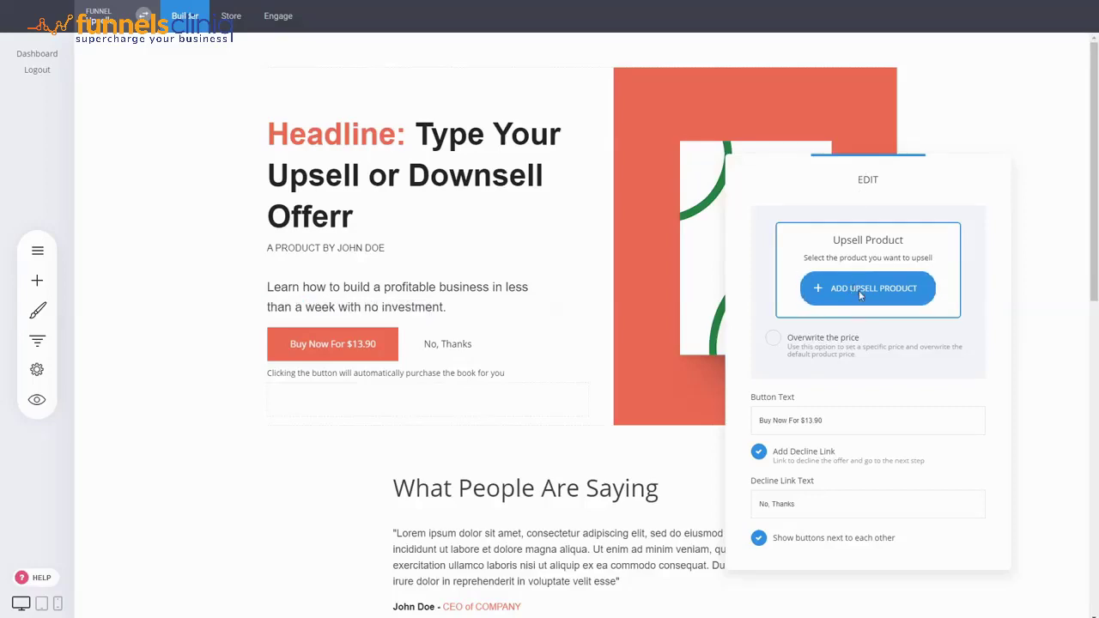
click(860, 292)
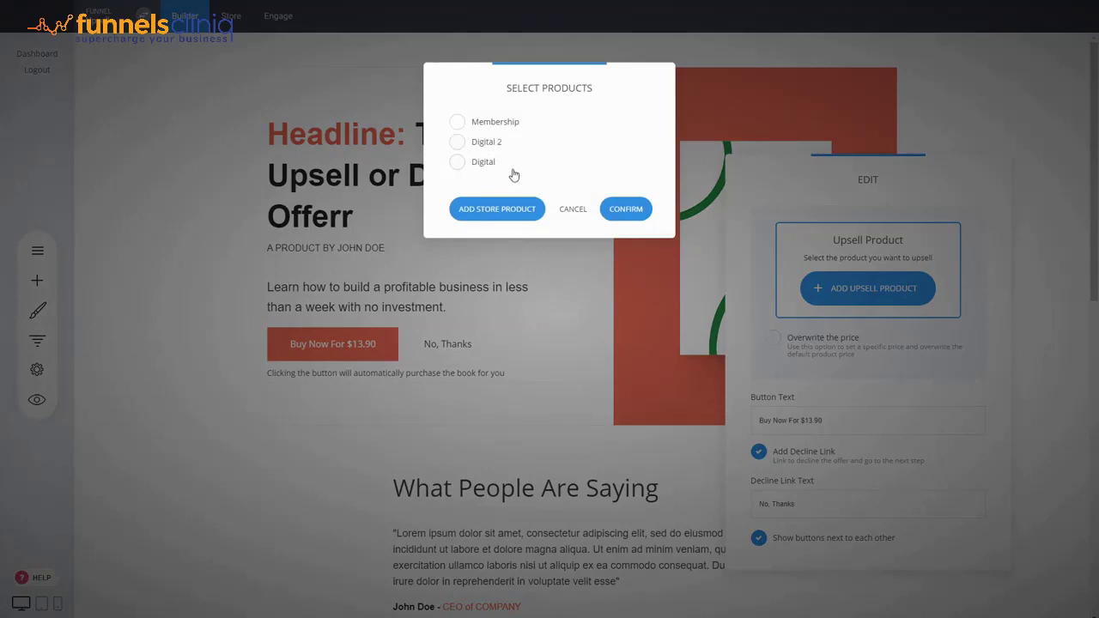
click(489, 144)
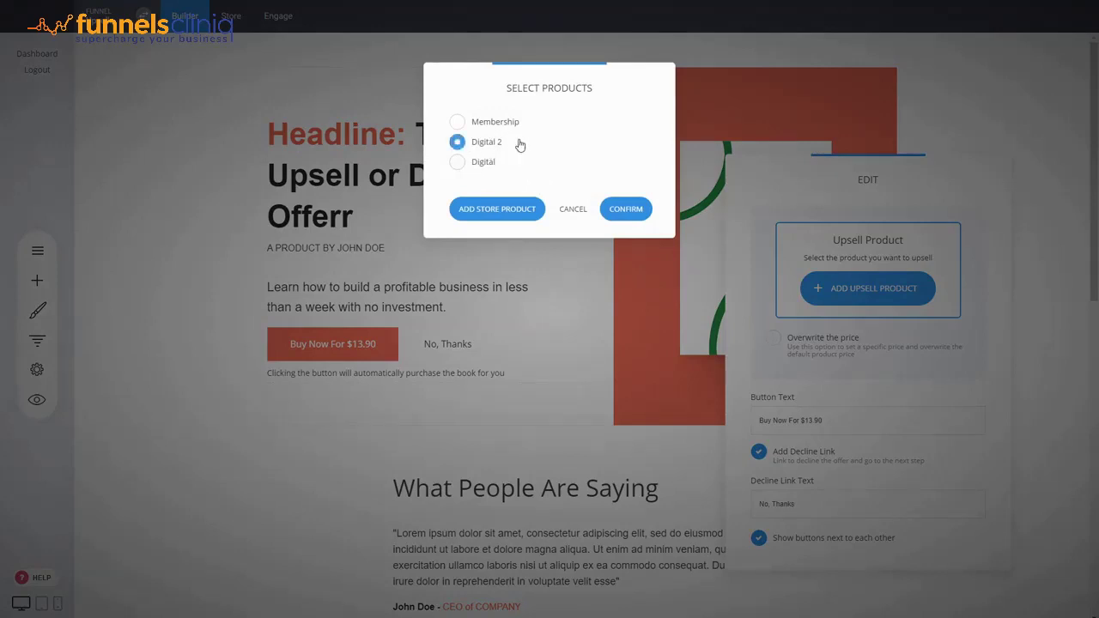
click(625, 211)
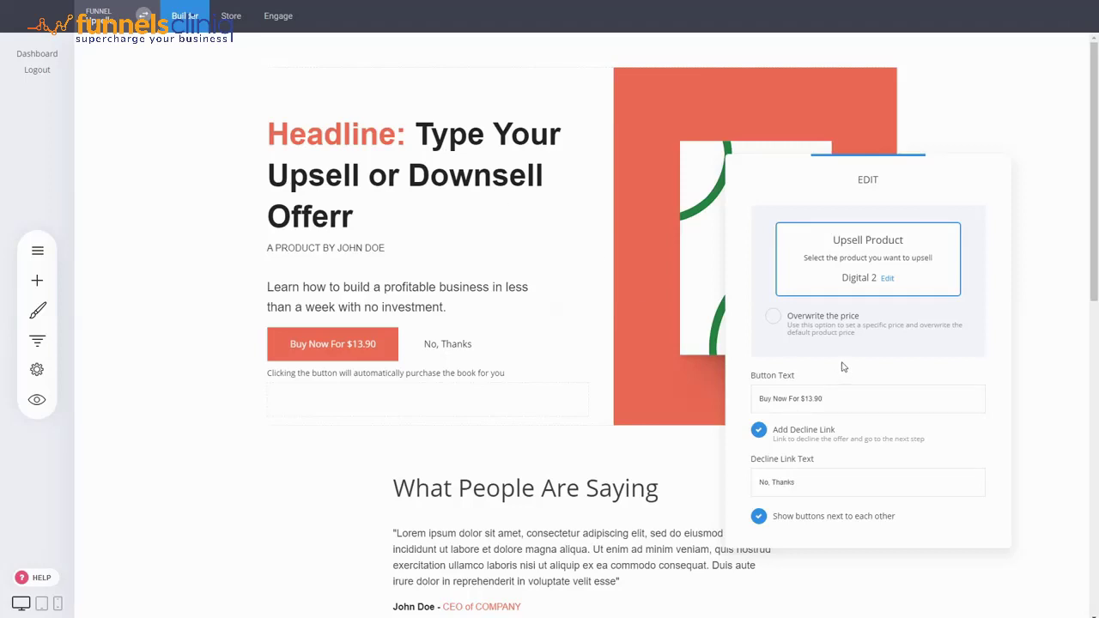
Step: Override the upsell price to 9.99 and change the button wording to Buy Now For $9.99
click(839, 316)
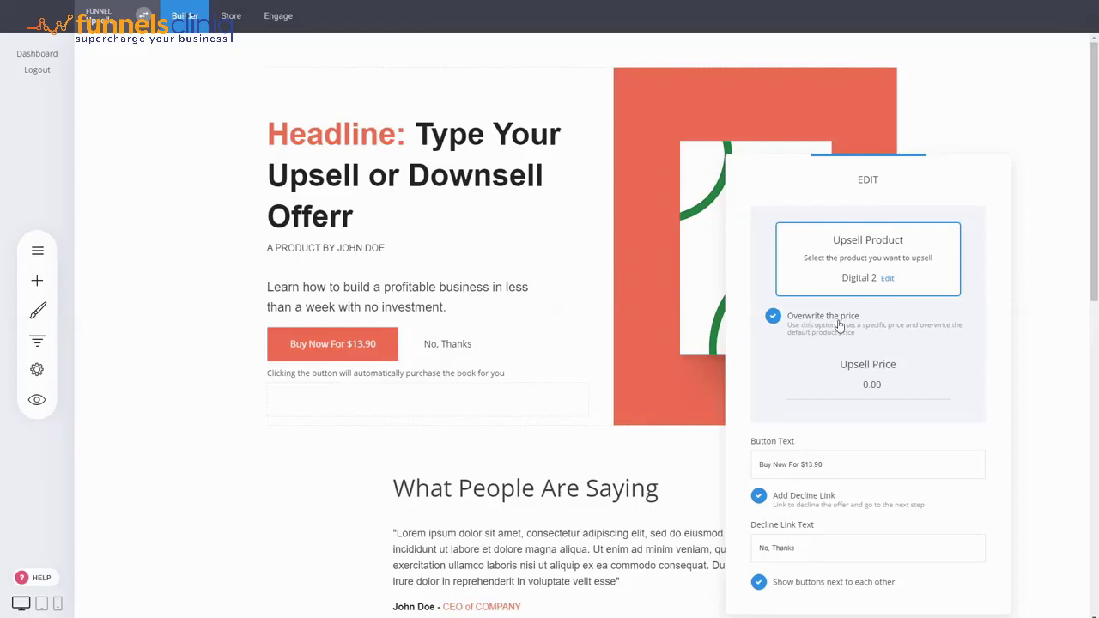
drag(939, 405, 787, 385)
text(9.99)
drag(933, 189, 835, 93)
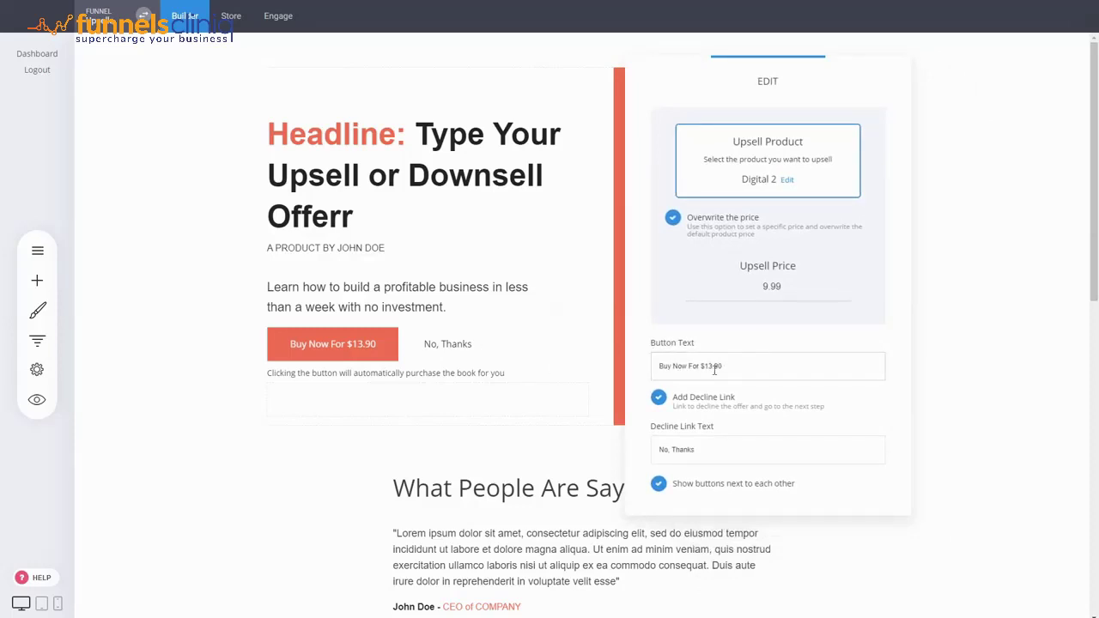
drag(727, 364, 707, 364)
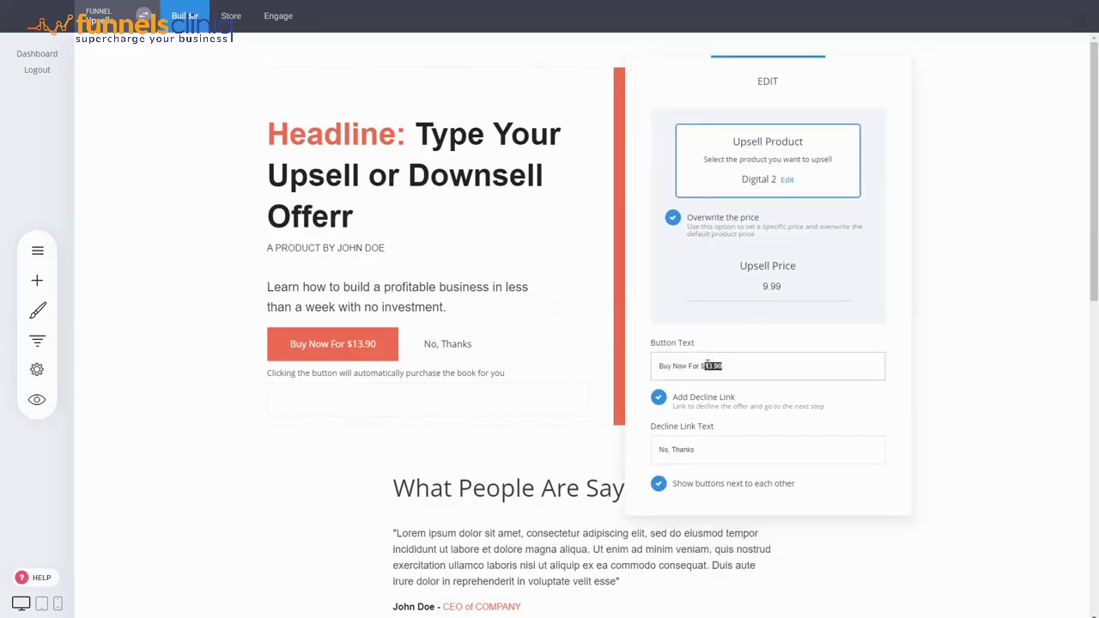
text(9.99)
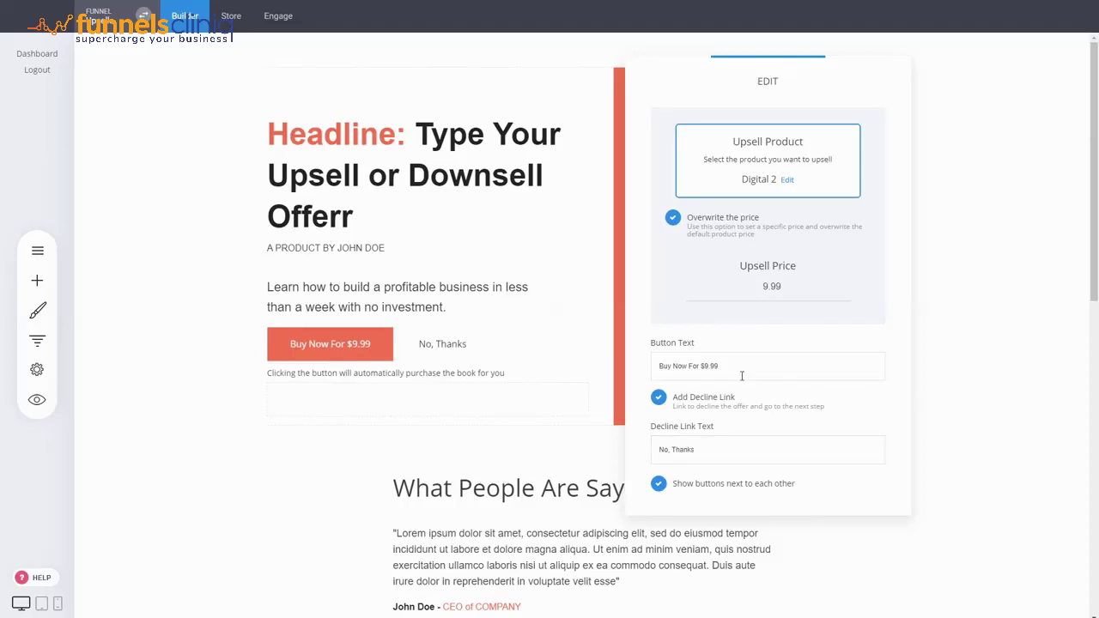
click(485, 289)
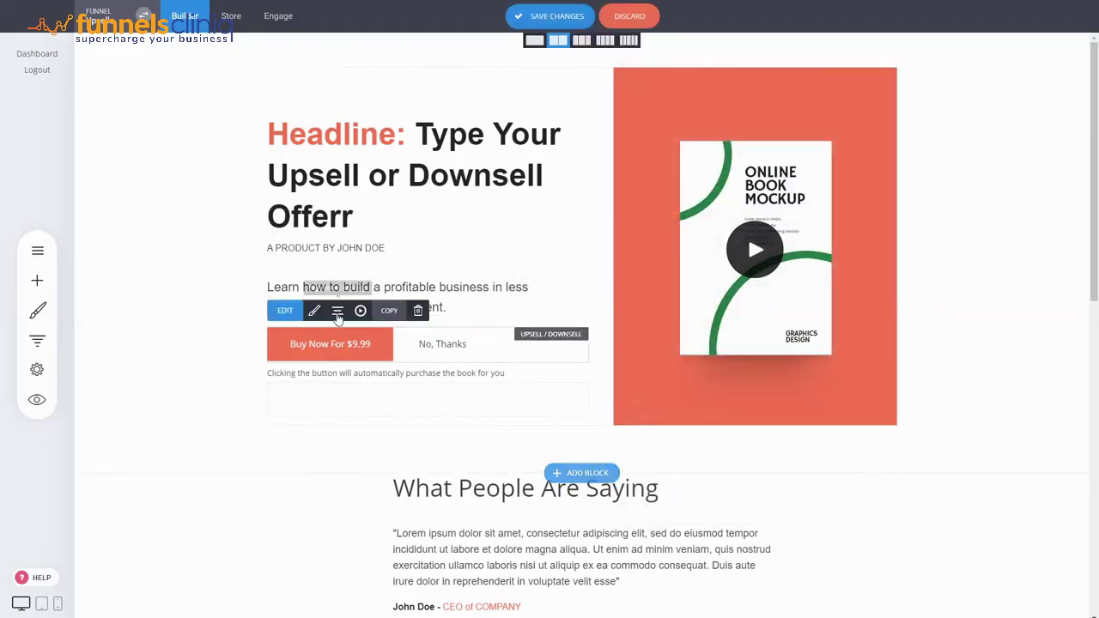
Step: Style the Buy Now For $9.99 button with 19px bold text and a 50px border radius
click(337, 314)
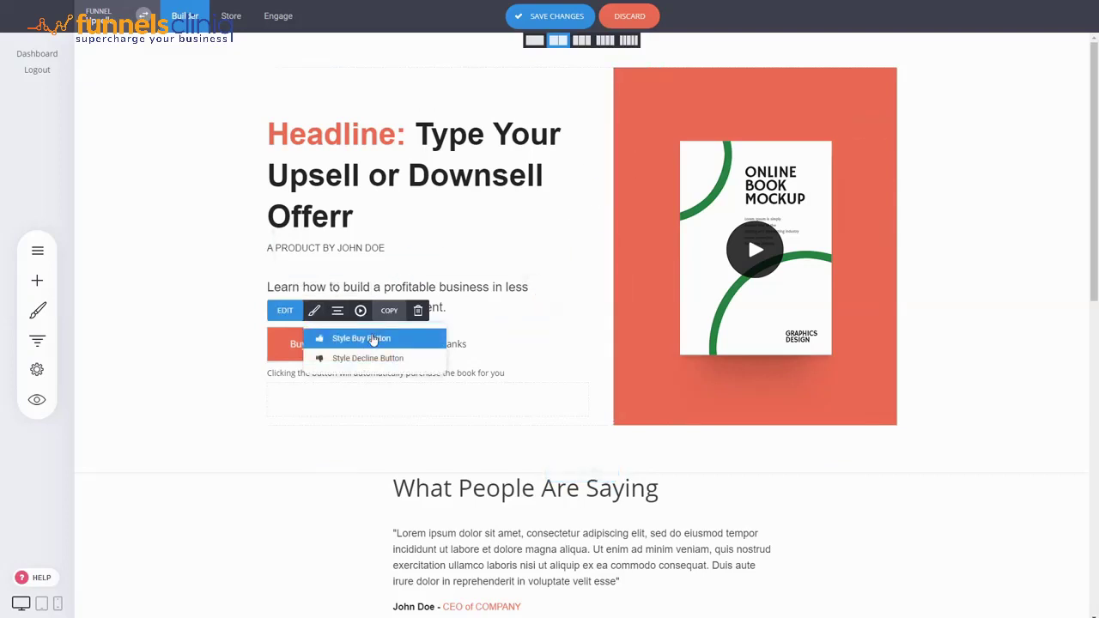
click(373, 339)
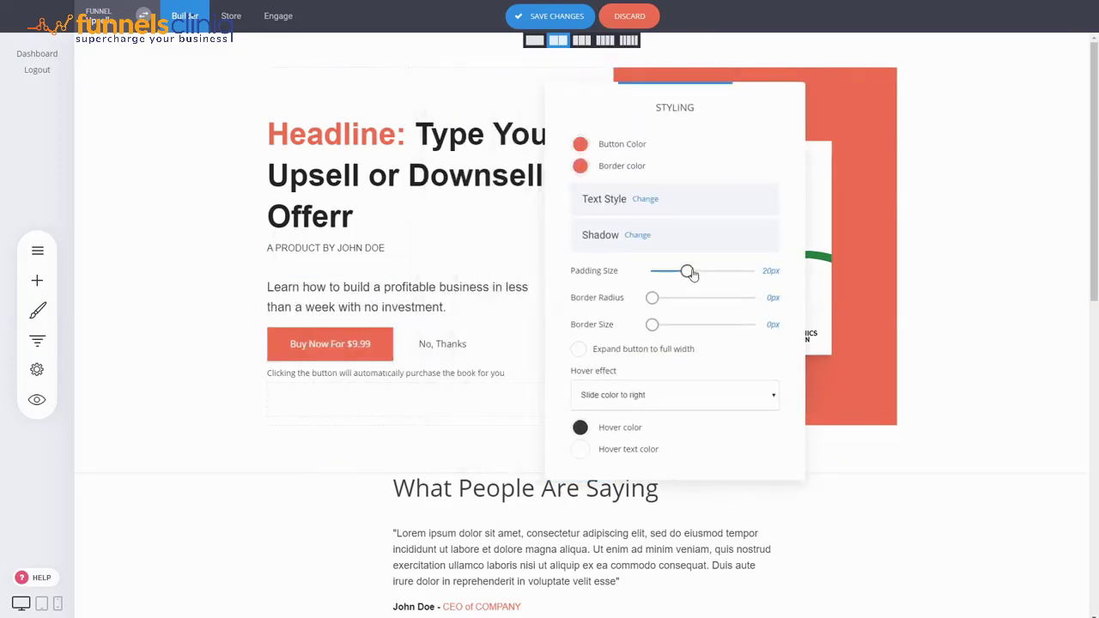
click(642, 200)
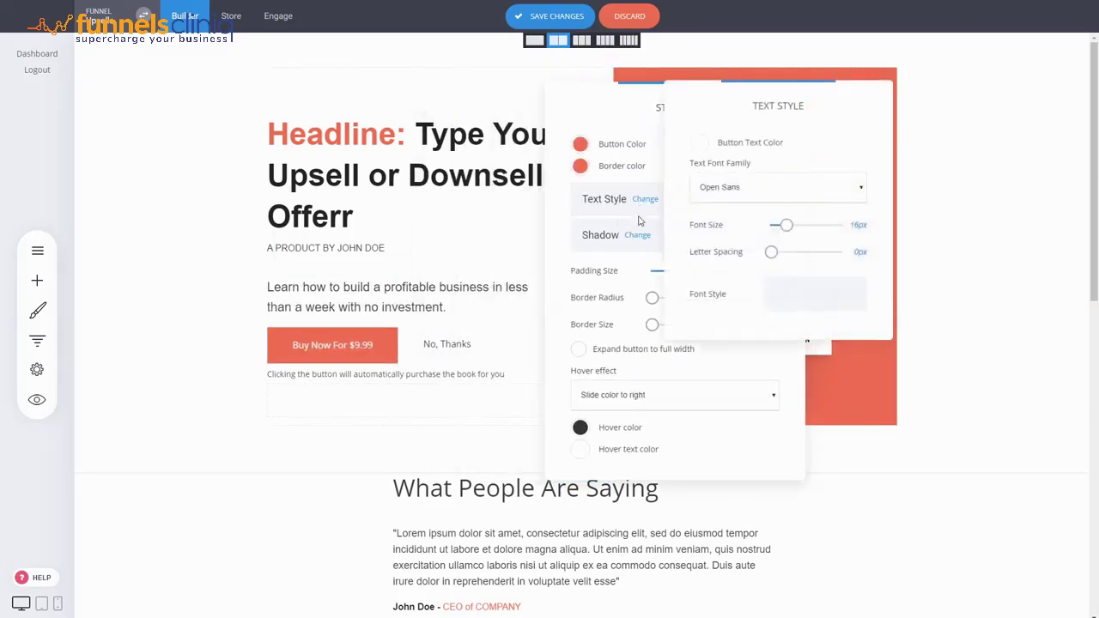
drag(786, 225, 789, 225)
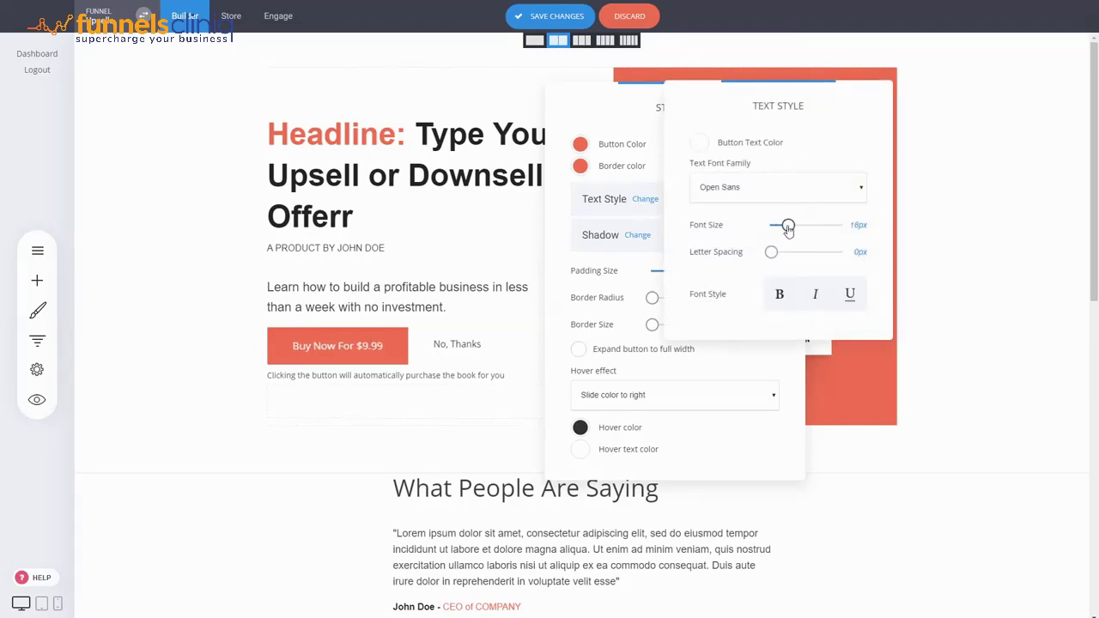
click(775, 302)
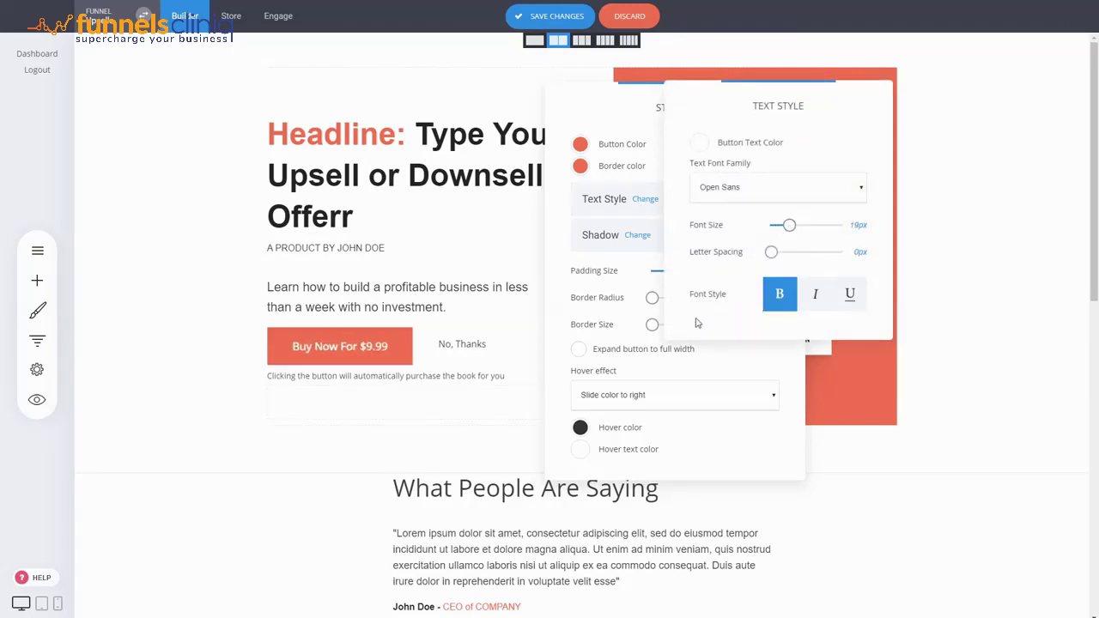
click(634, 280)
drag(653, 297, 739, 297)
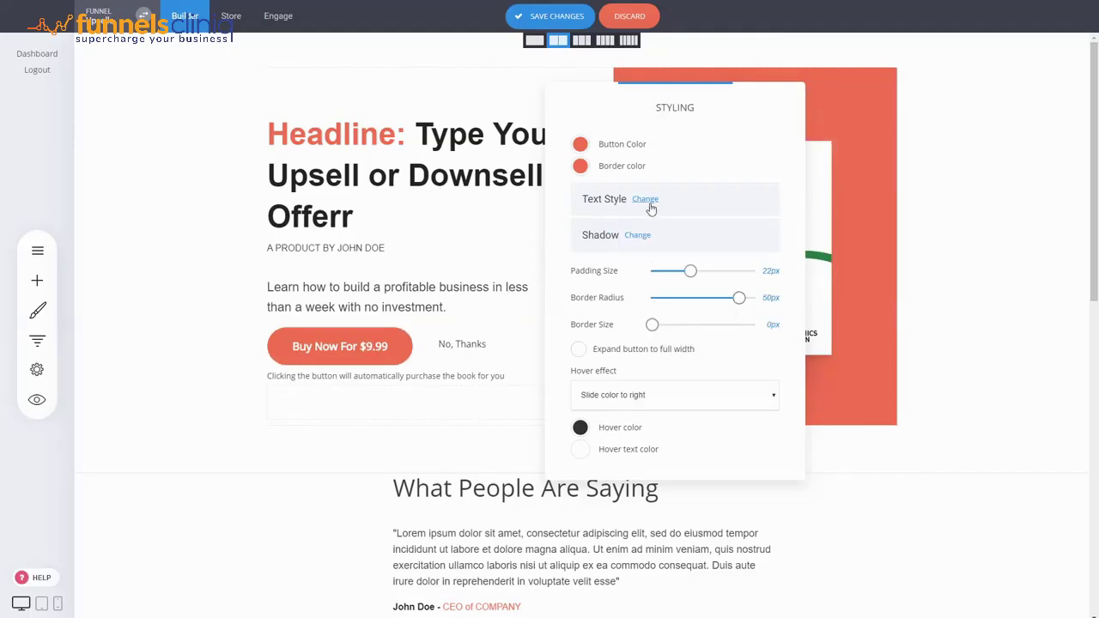
click(745, 73)
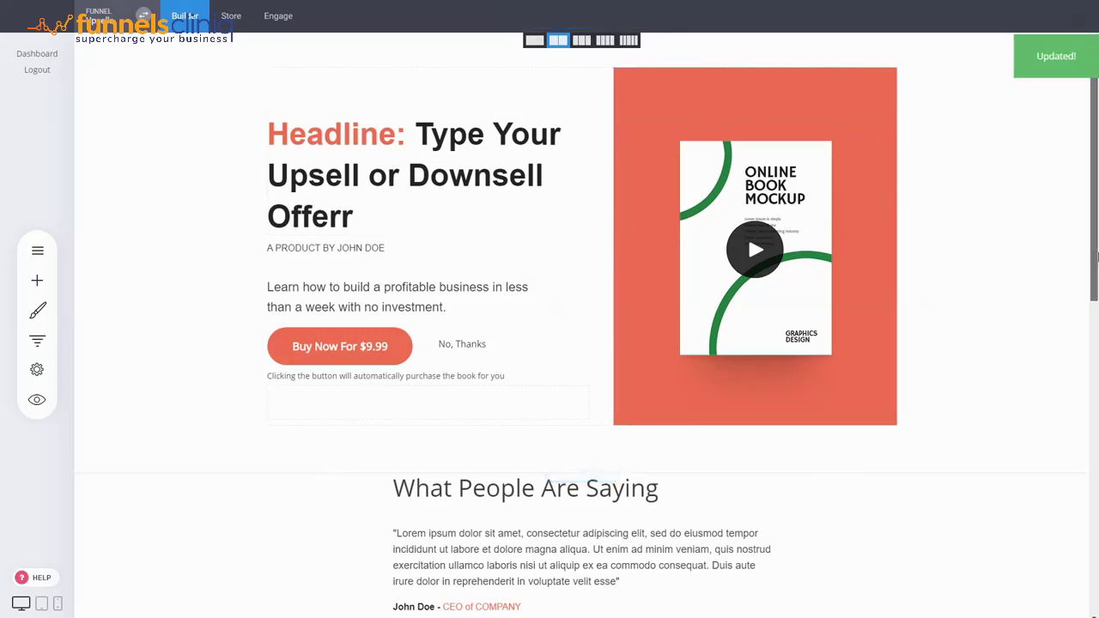
mouse_move(1096, 256)
mouse_down()
mouse_move(1091, 527)
mouse_move(1090, 257)
mouse_up()
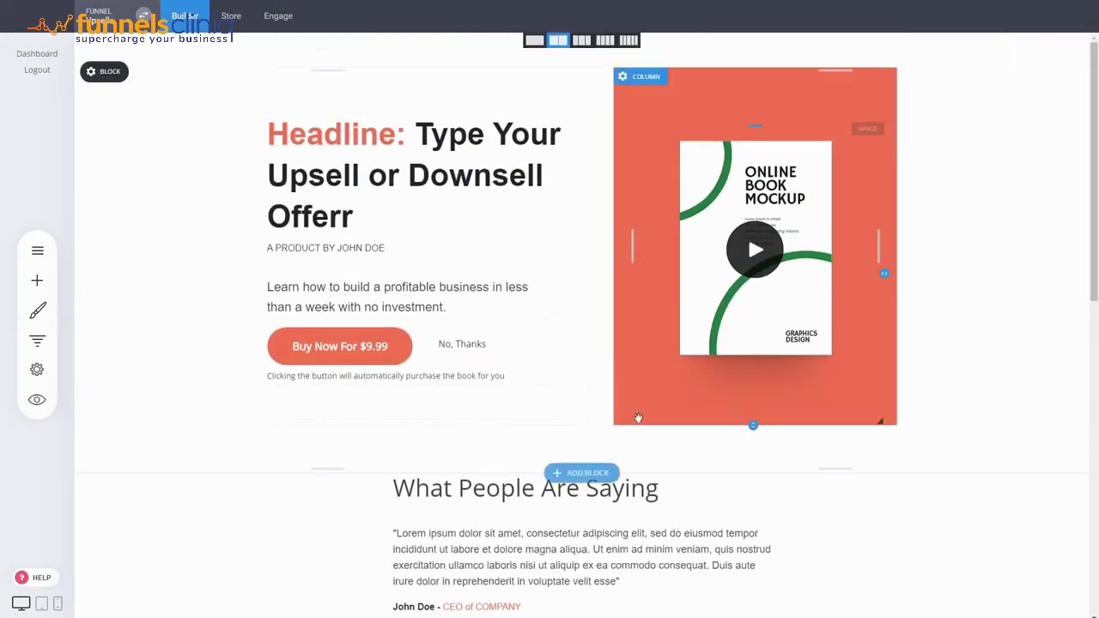
mouse_move(399, 334)
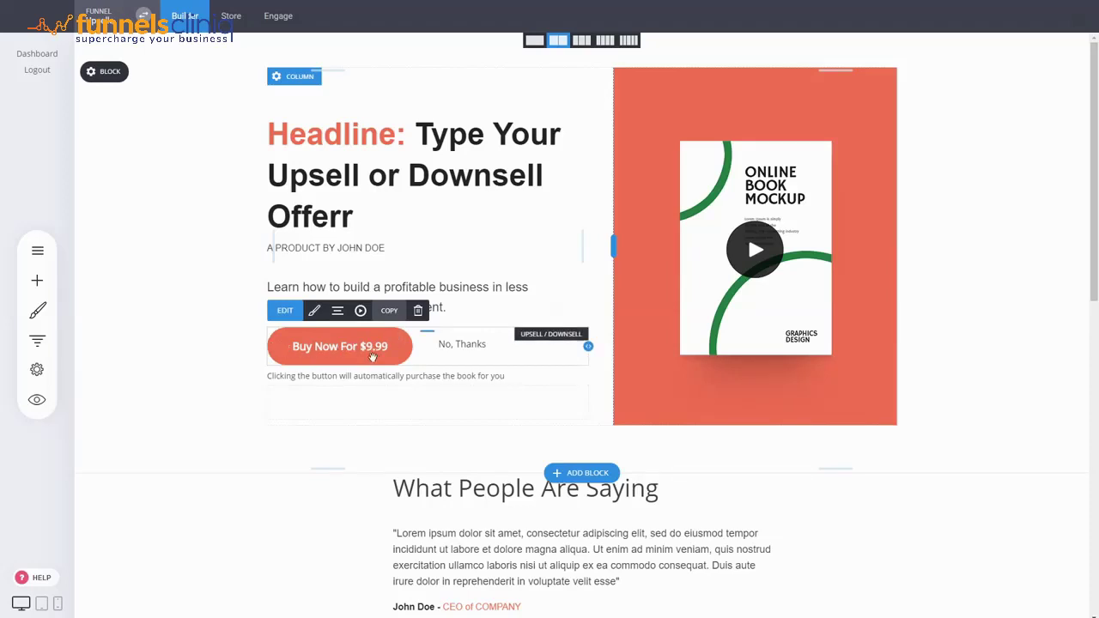
click(336, 354)
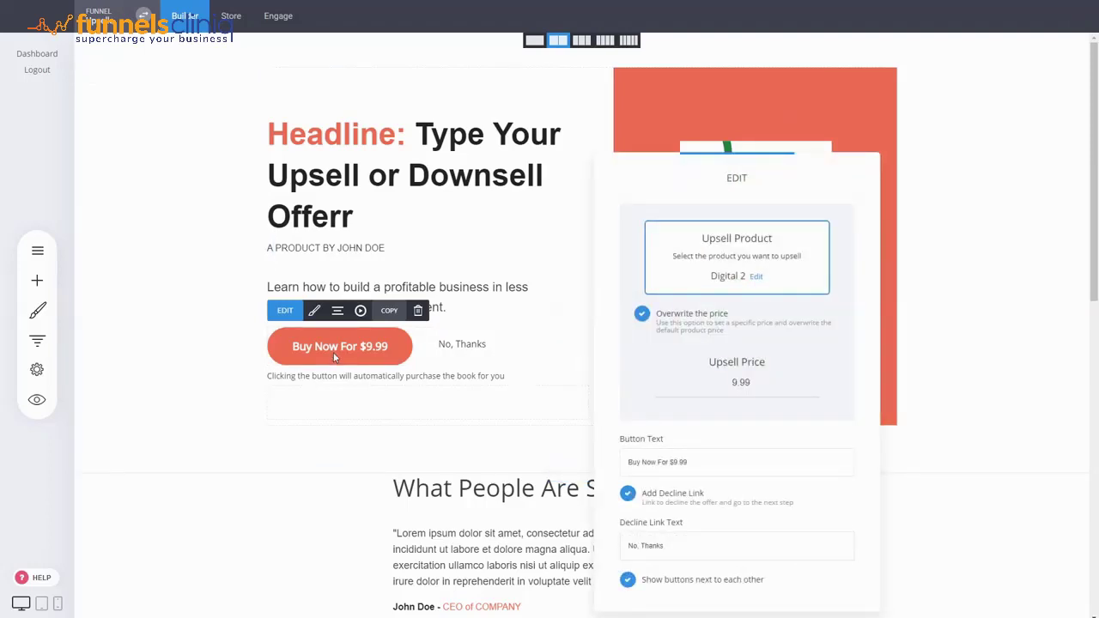
click(198, 351)
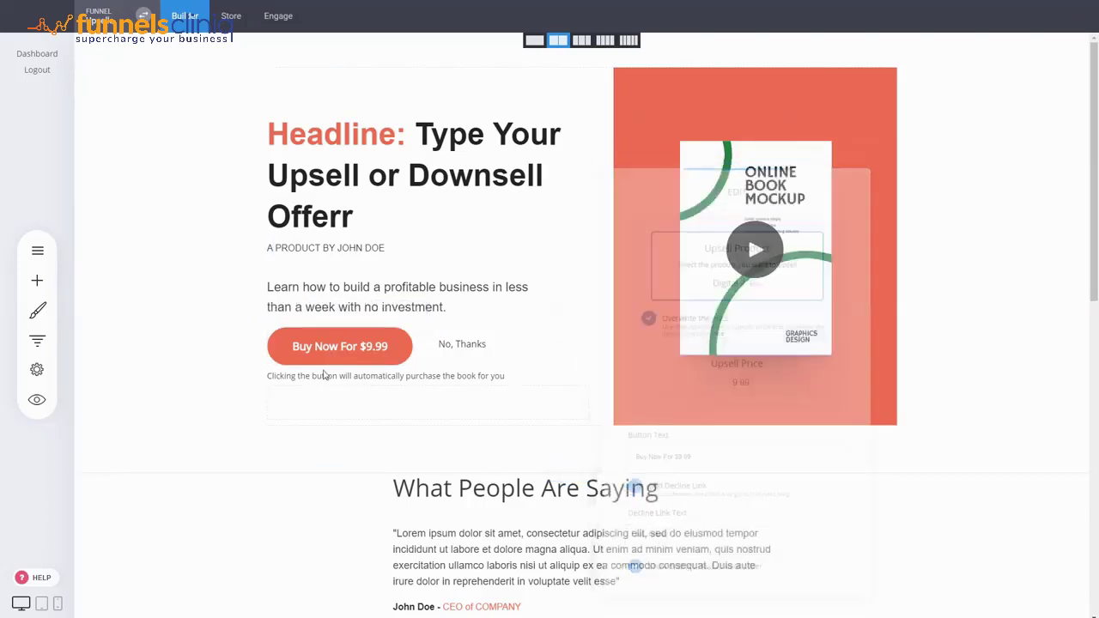
click(39, 342)
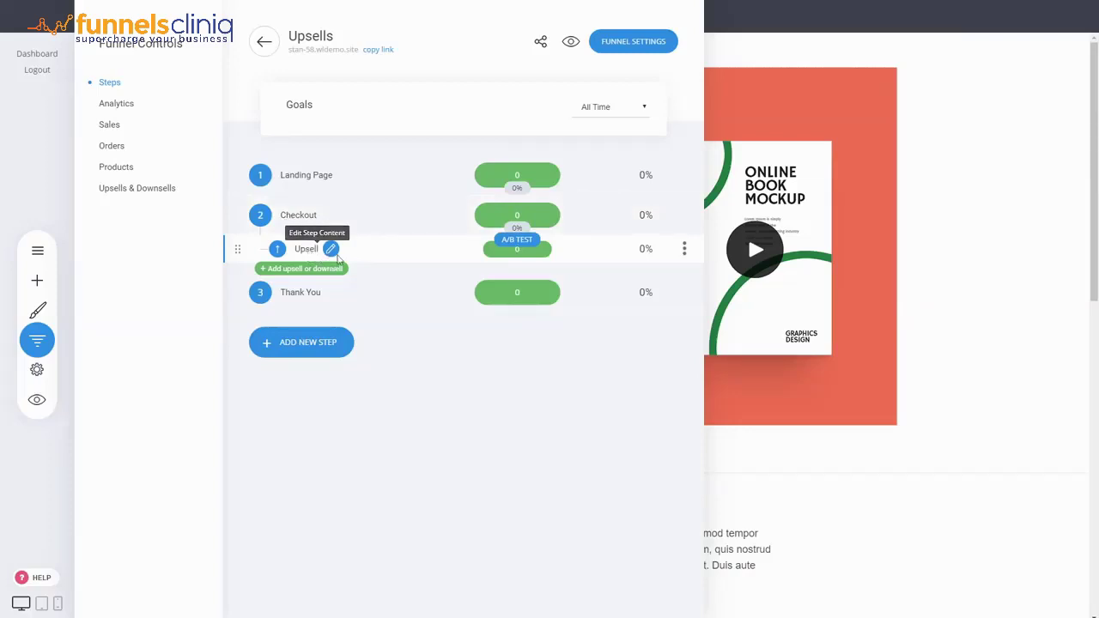
click(910, 388)
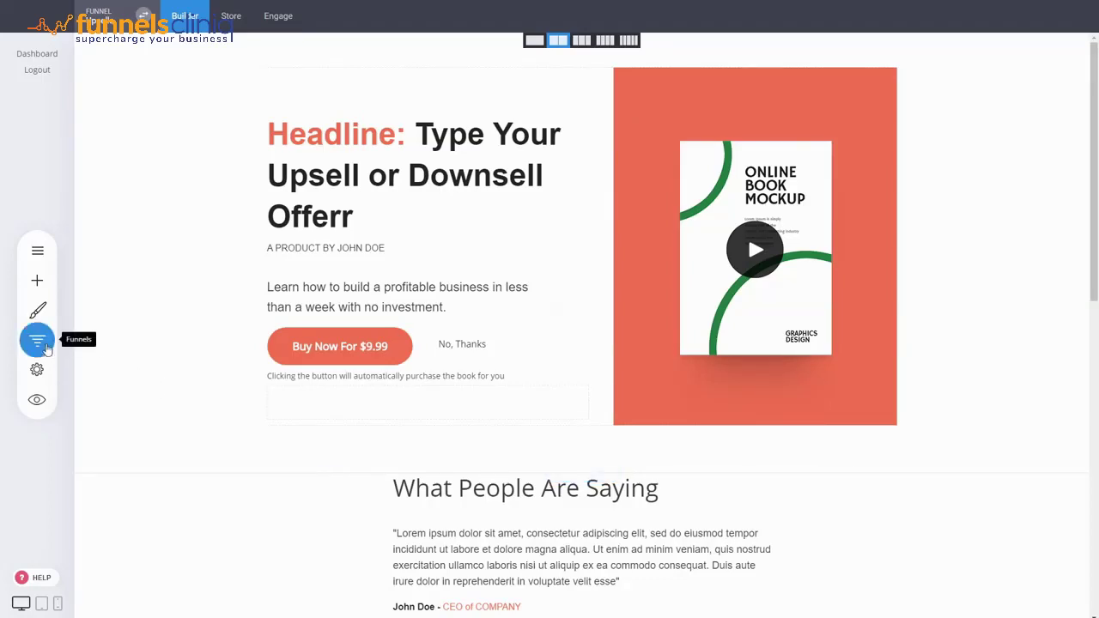
Step: Add a Downsell page from the Promo Offer template after the Upsell step
click(37, 340)
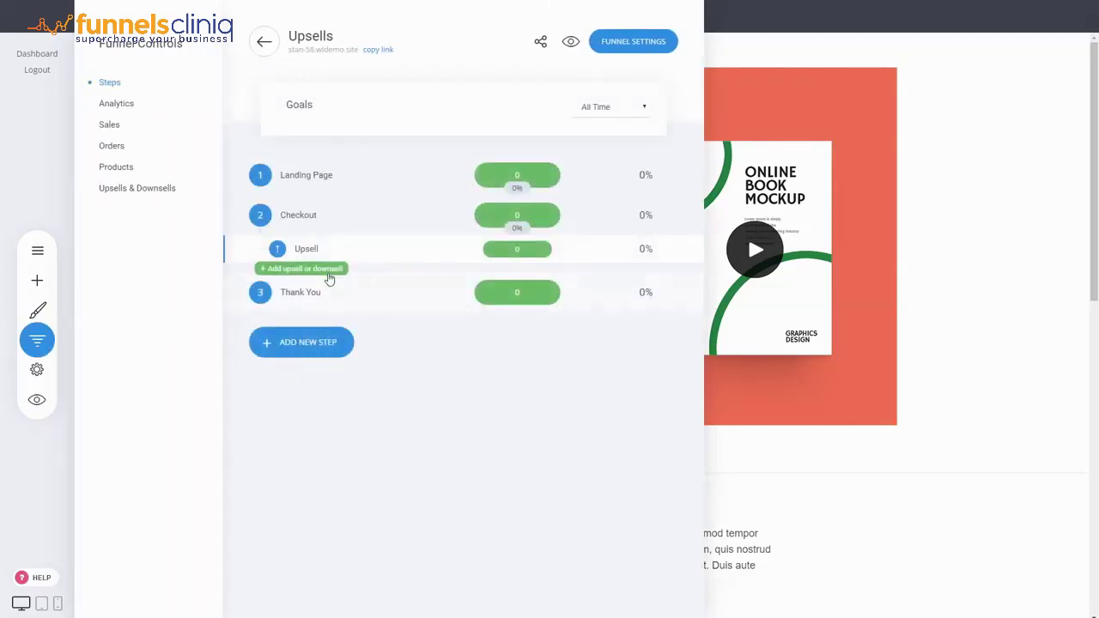
click(329, 272)
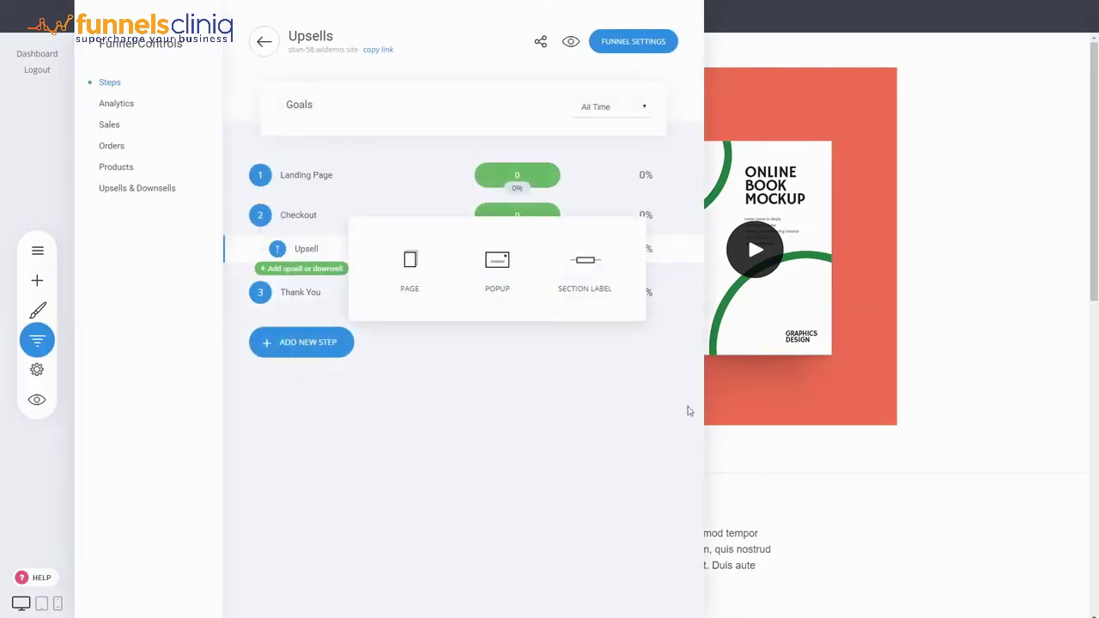
click(417, 290)
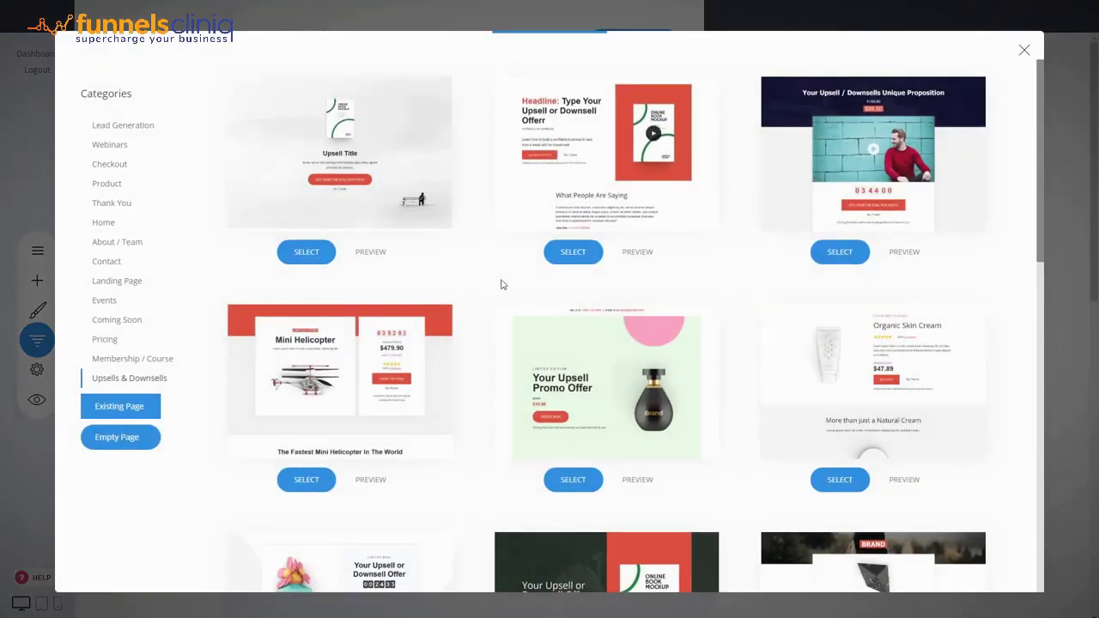
click(606, 369)
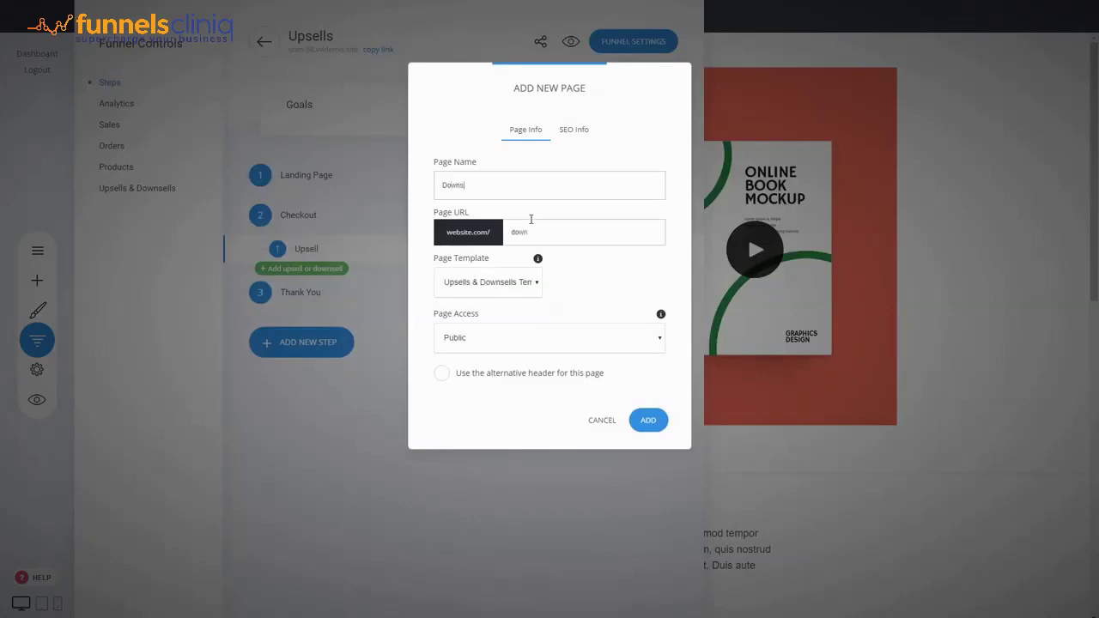
click(648, 420)
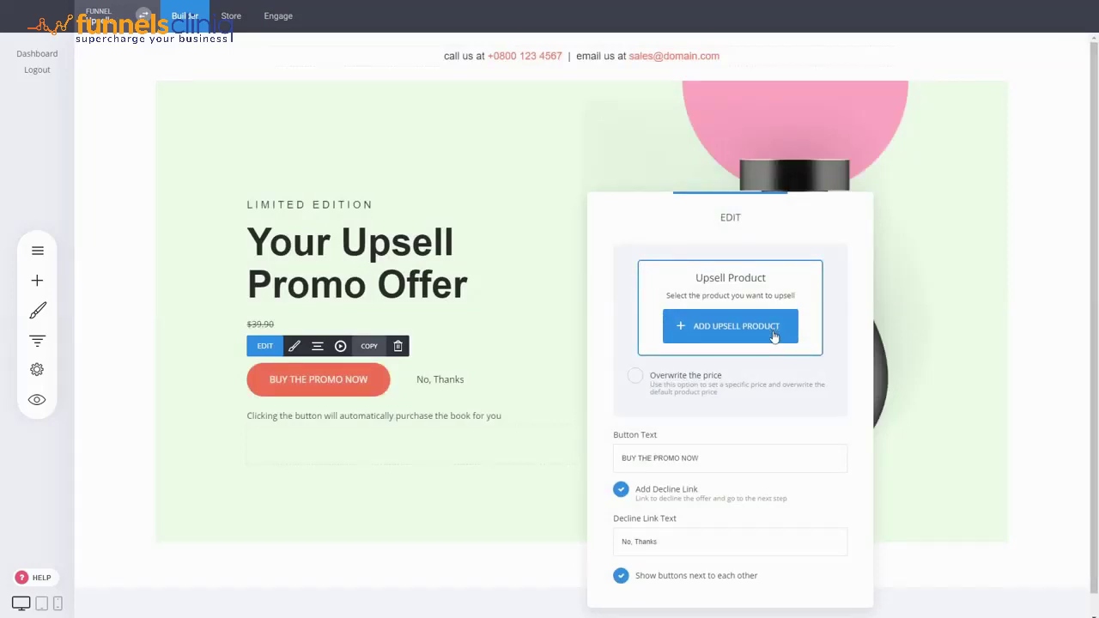
Step: Dismiss the upsell product settings and reopen the Upsell page from the funnel steps overview
click(539, 281)
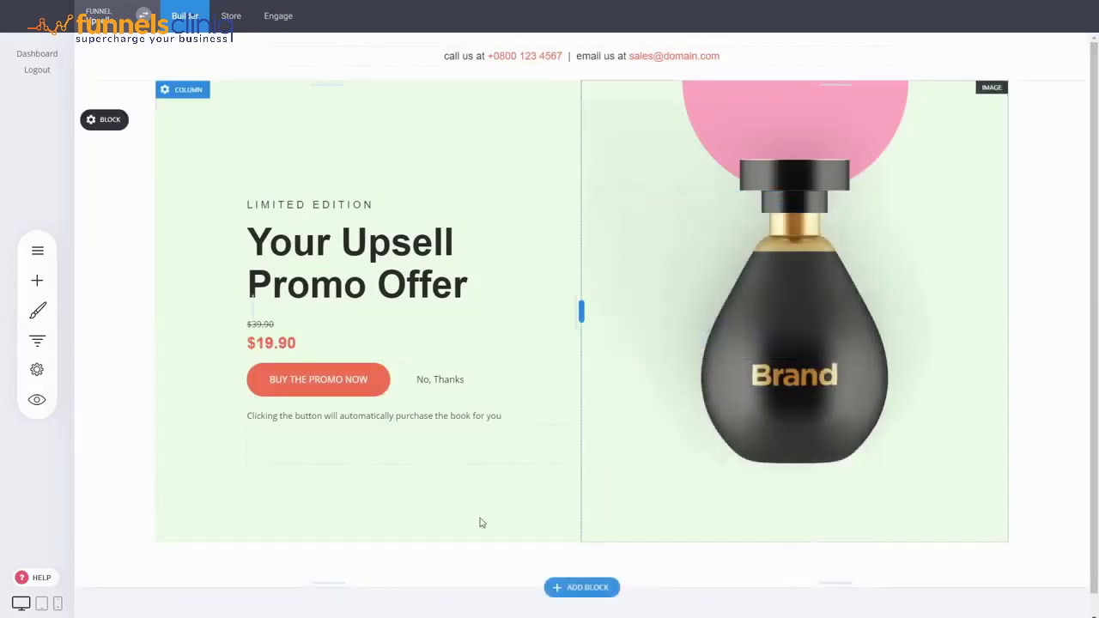
scroll(653, 270, down, 1)
click(37, 340)
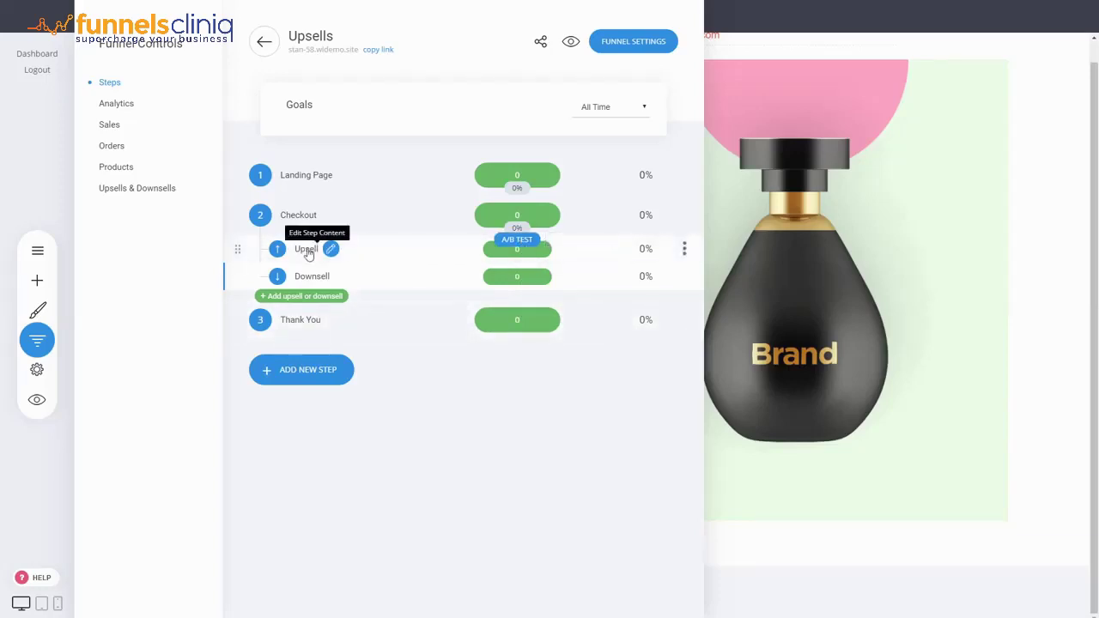
click(331, 248)
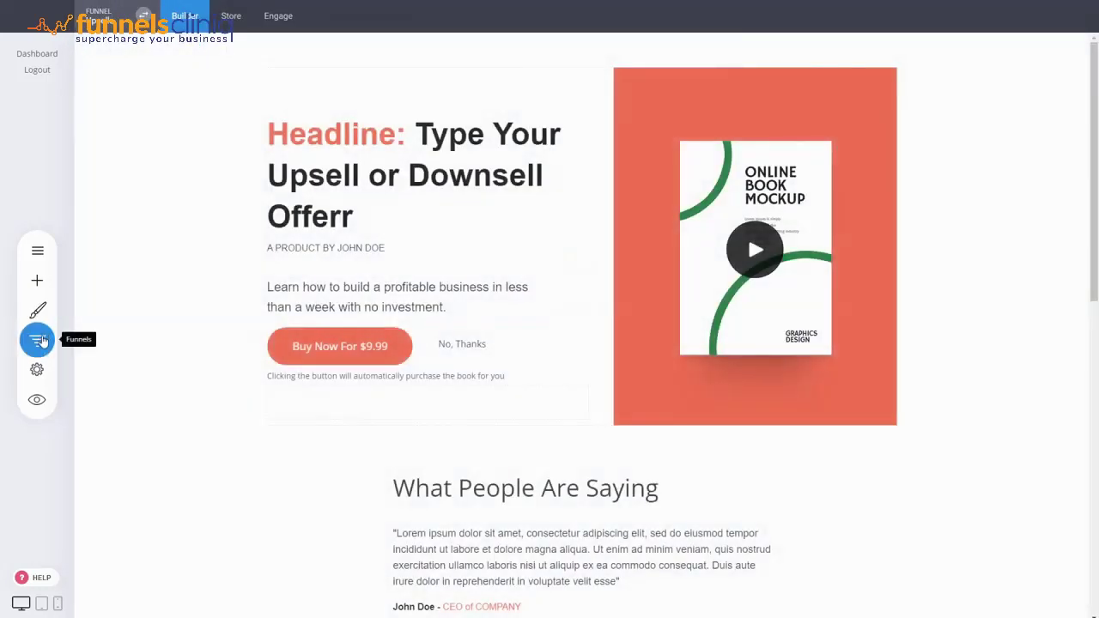
Step: Load the Checkout step with its $39.90 order form from the funnel steps overview
click(36, 340)
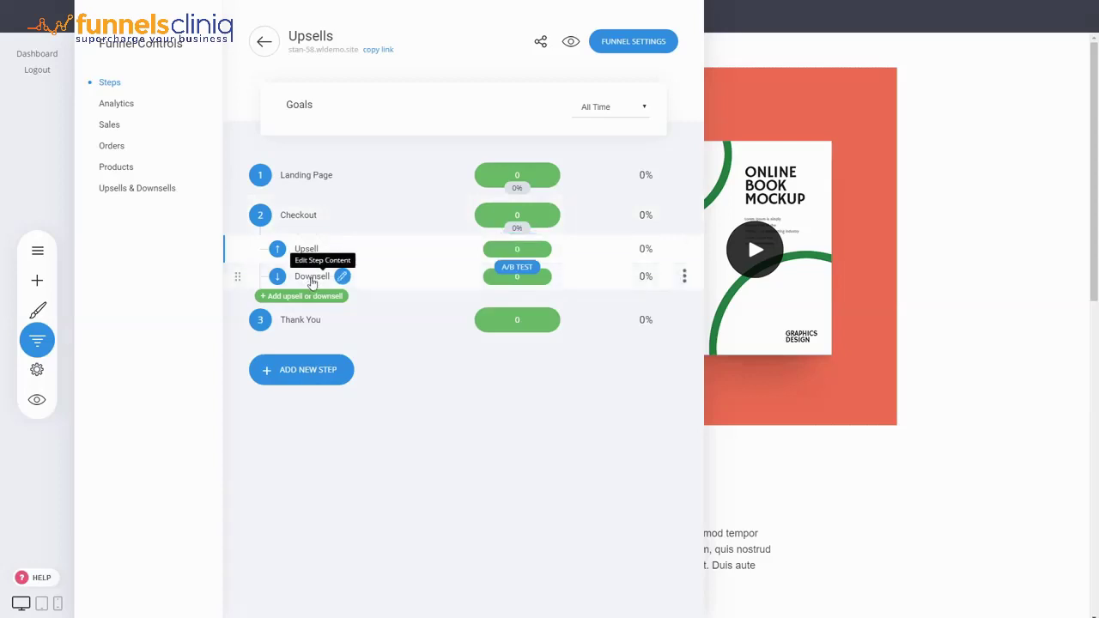
click(293, 218)
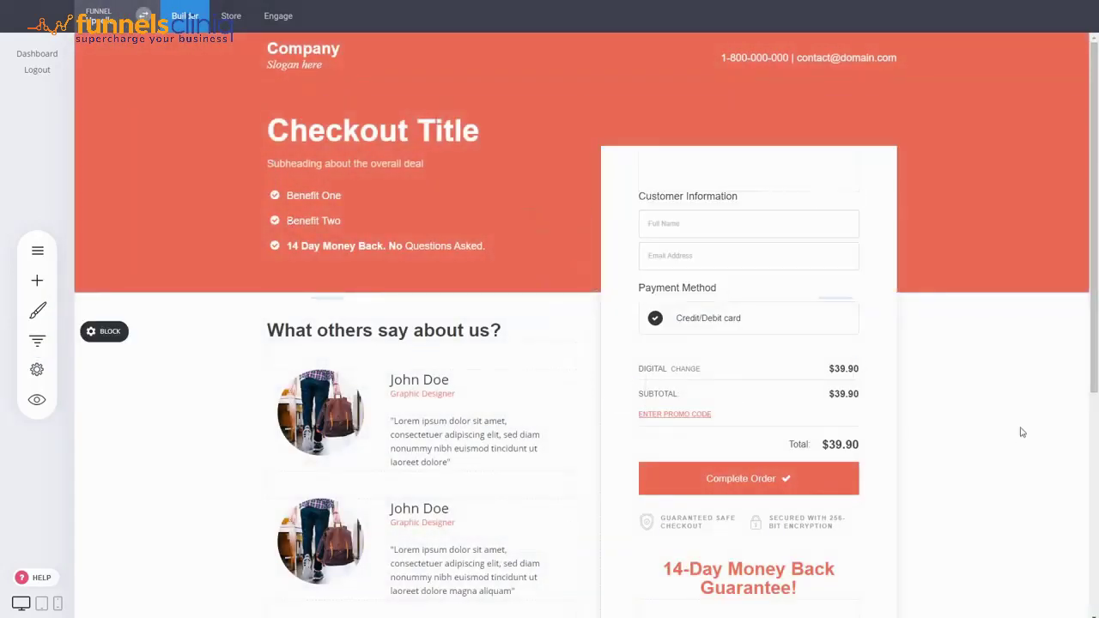
Step: Preview the funnel and submit a test order with a sample e-mail and test card details
click(36, 408)
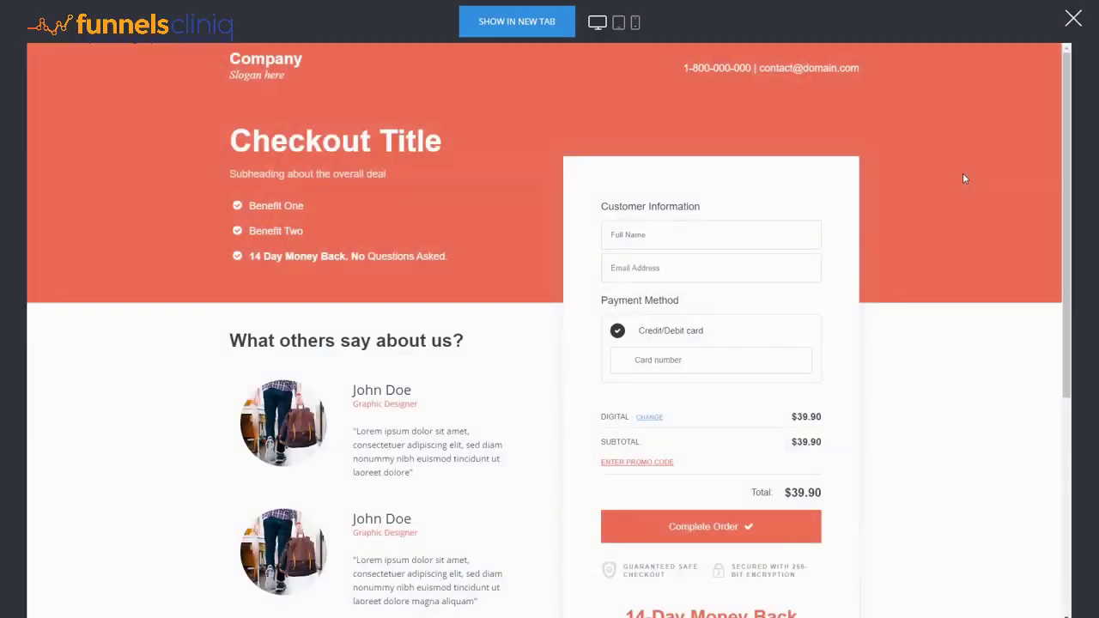
click(627, 227)
text(dsadsa)
text(dasdasdsads)
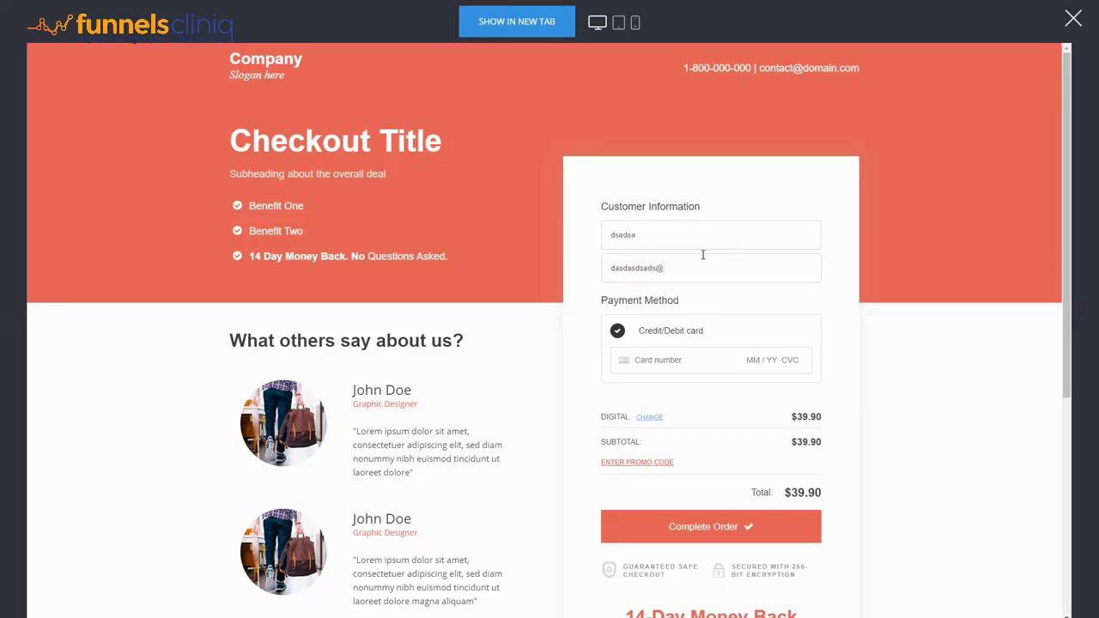
text(@domain.com)
key(ctrl+a)
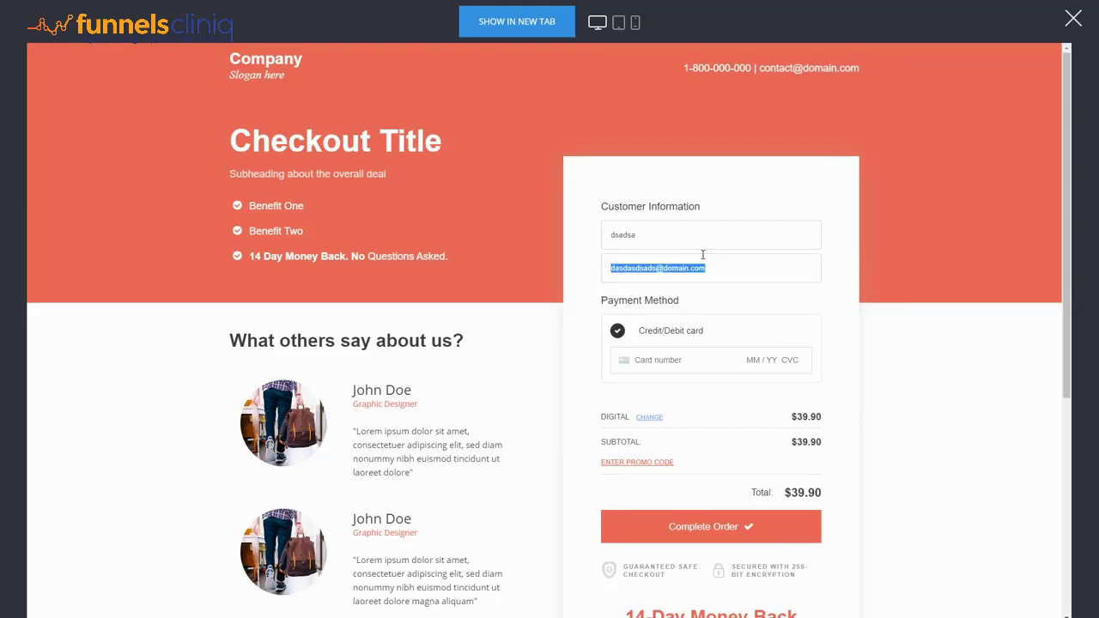
click(666, 359)
text(42)
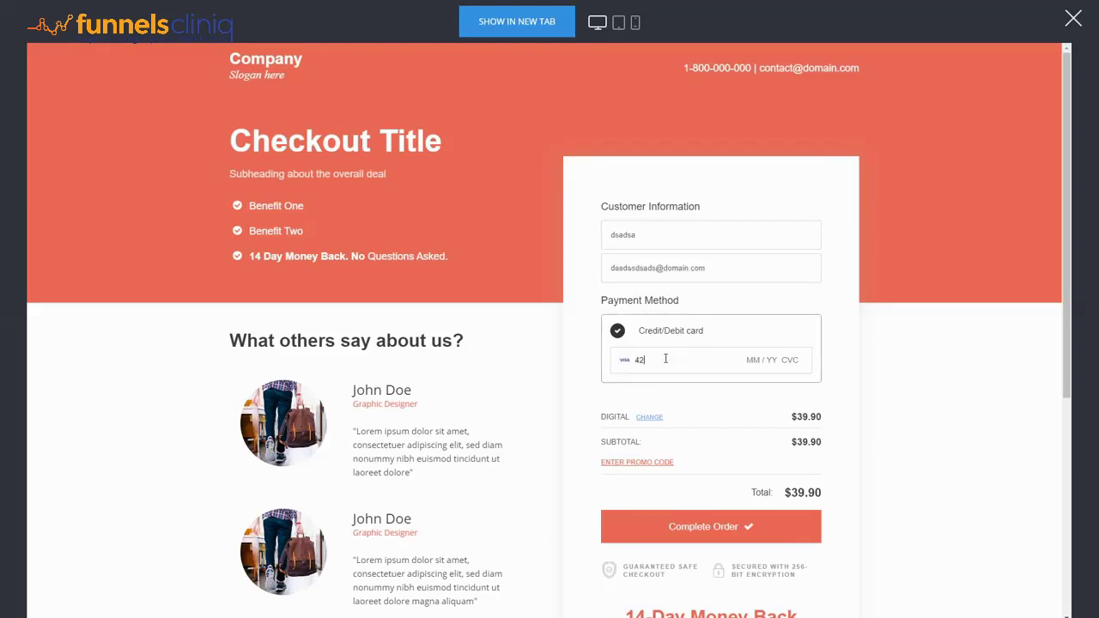
text(42 4242 4242 )
text(04 / 24 242)
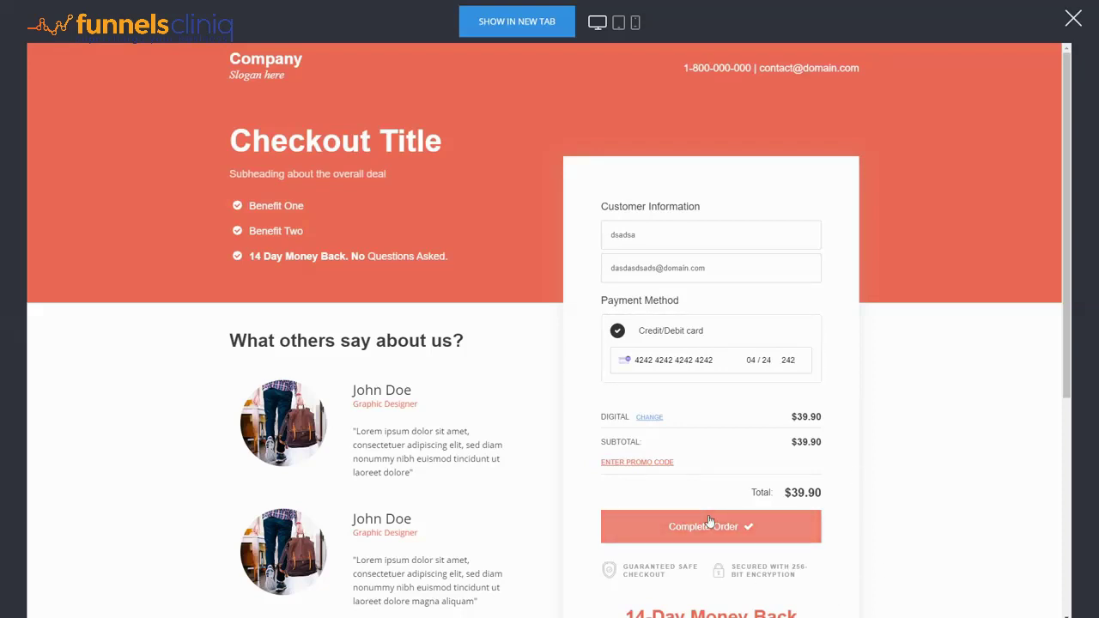
click(709, 521)
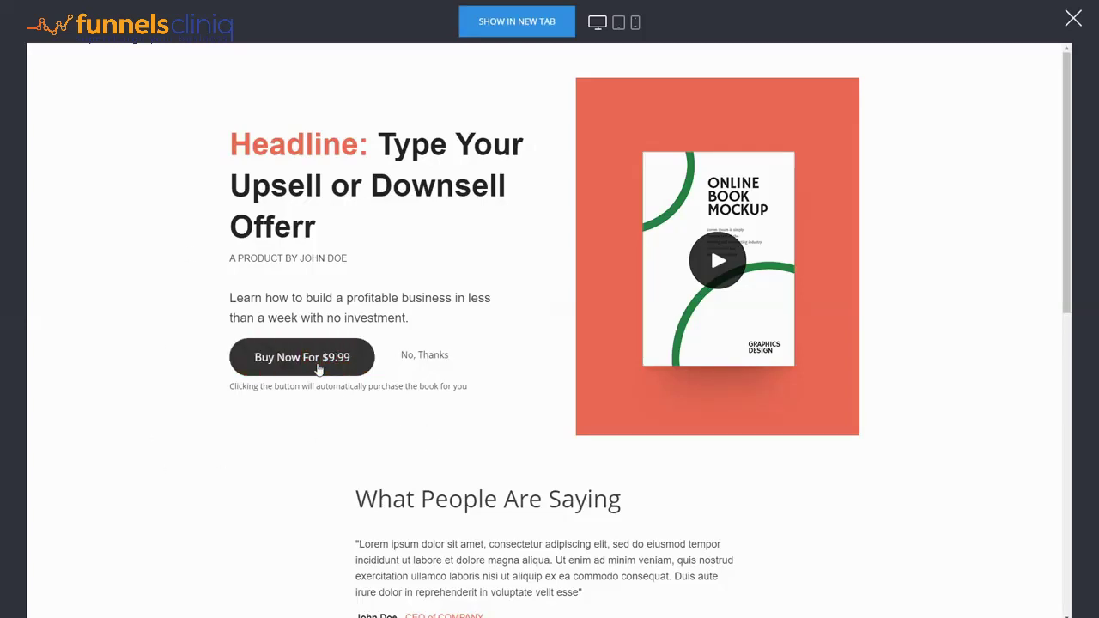
Step: Accept the $9.99 upsell, exit the preview, and check Checkout's $39.90 revenue in the steps overview
click(319, 367)
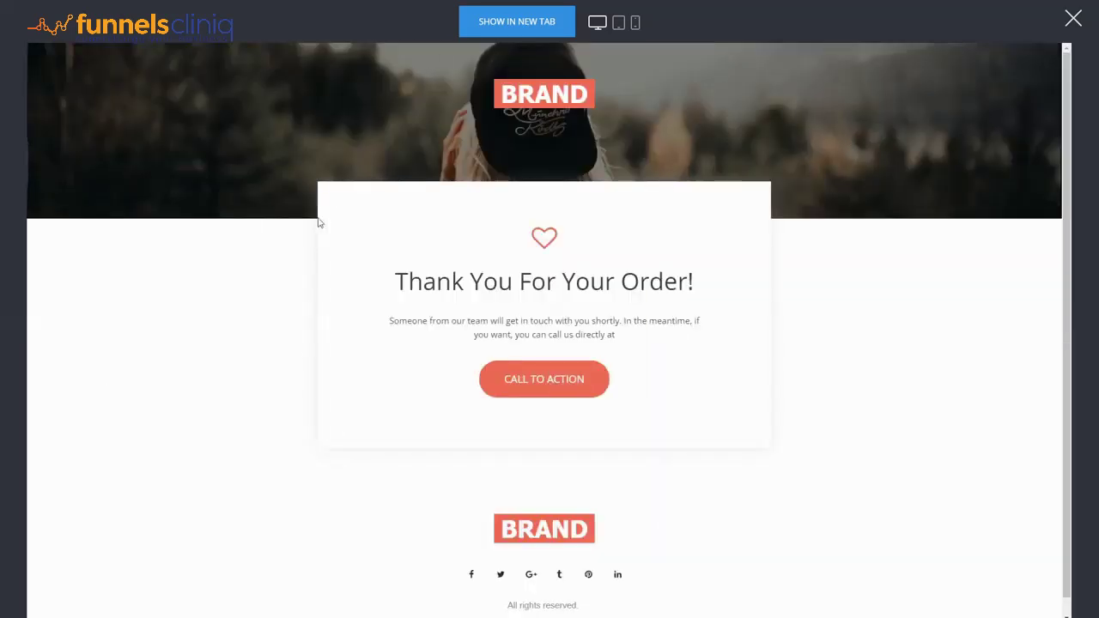
click(1072, 18)
click(38, 340)
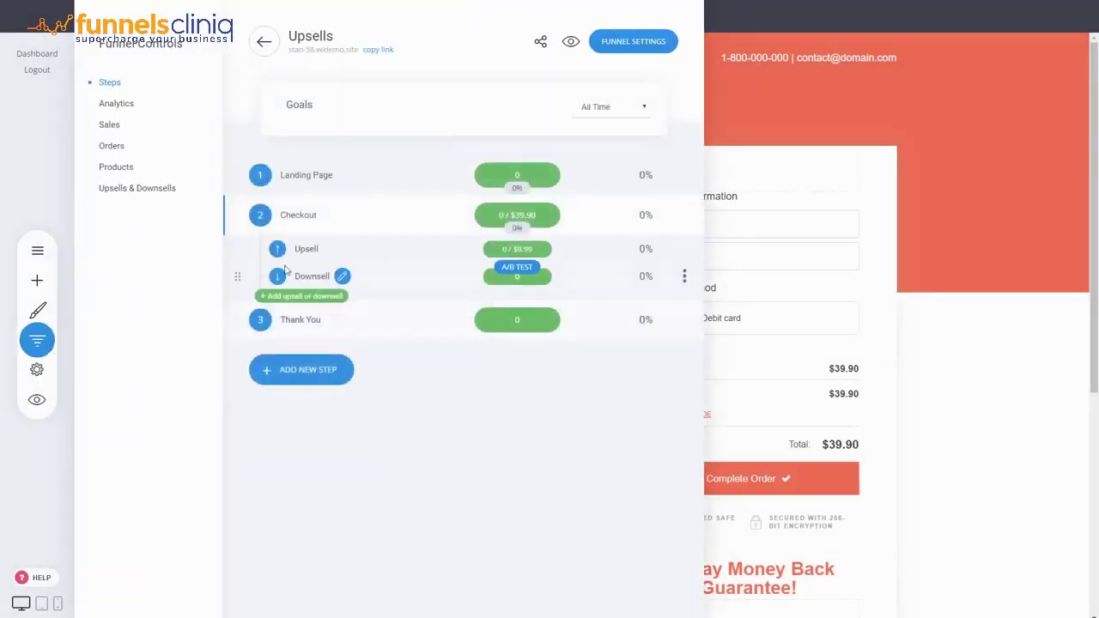
double_click(538, 217)
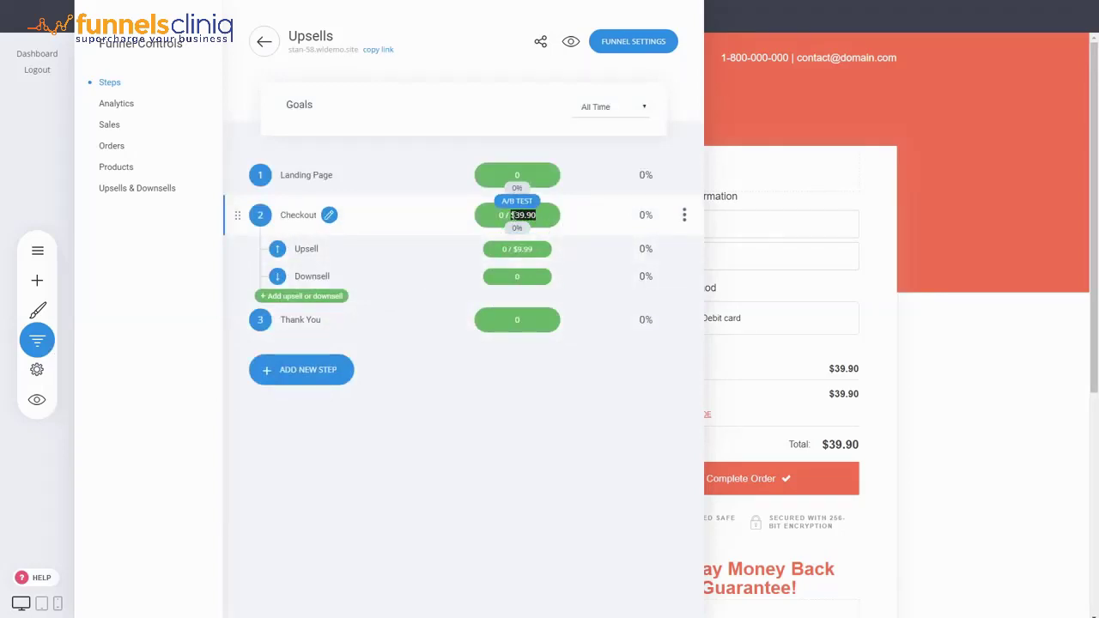
Step: Check the Upsell's $9.99 revenue, browse the Sales, Orders, Products and Upsells & Downsells reports, then close
double_click(522, 249)
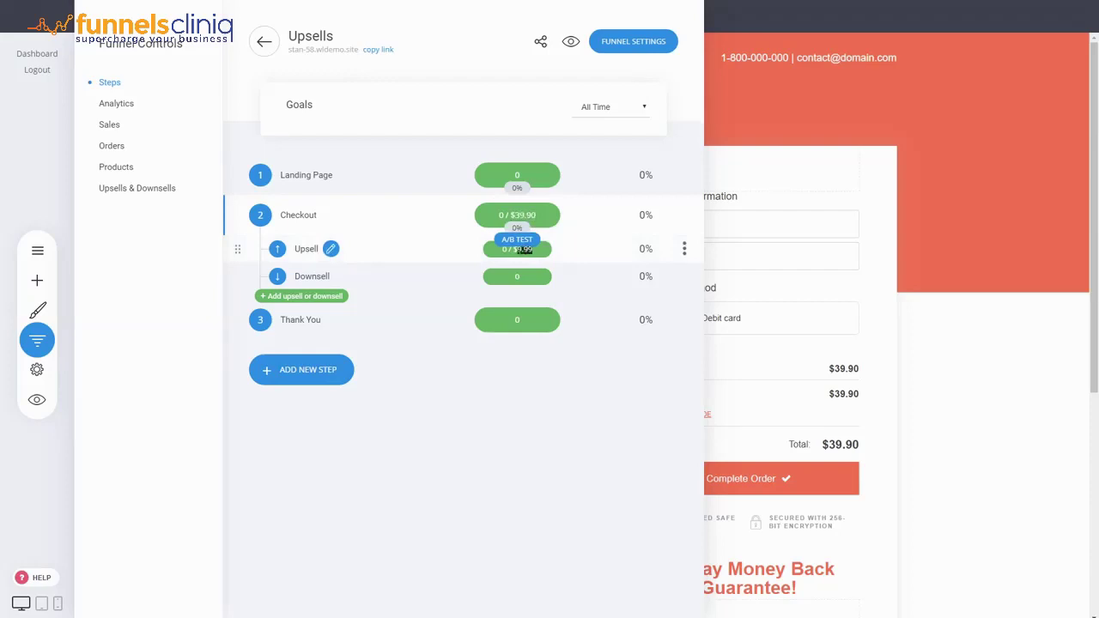
click(495, 370)
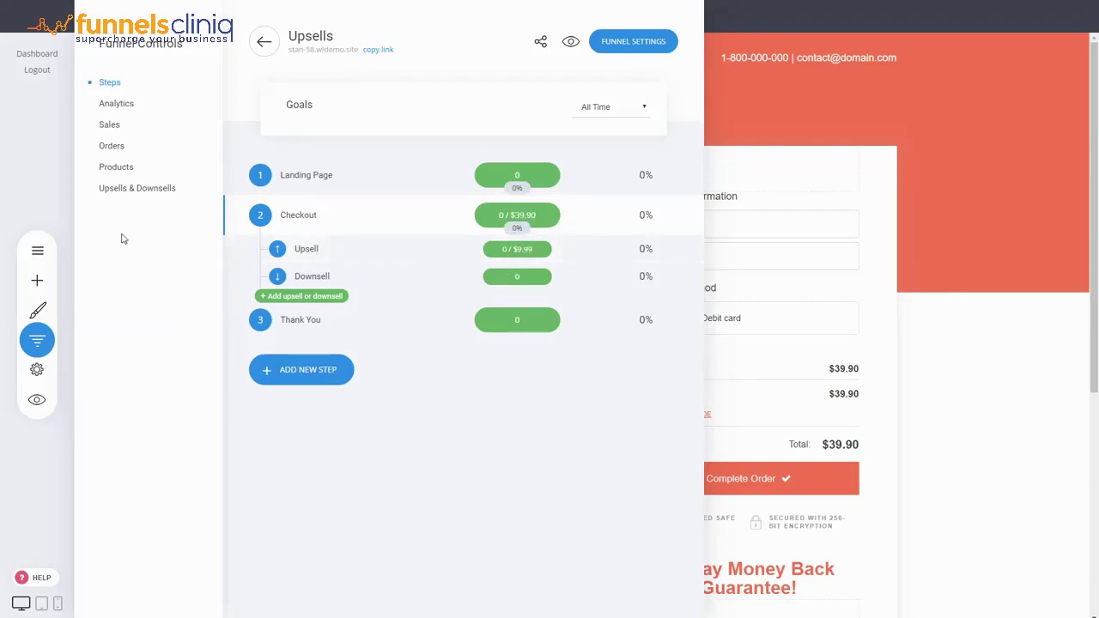
click(115, 126)
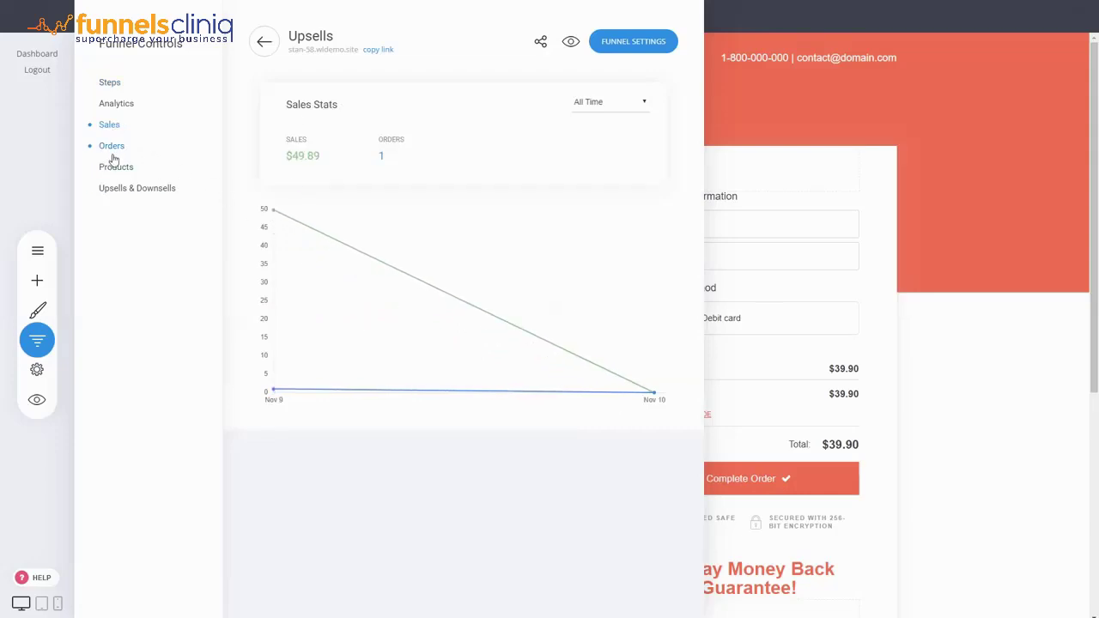
click(112, 153)
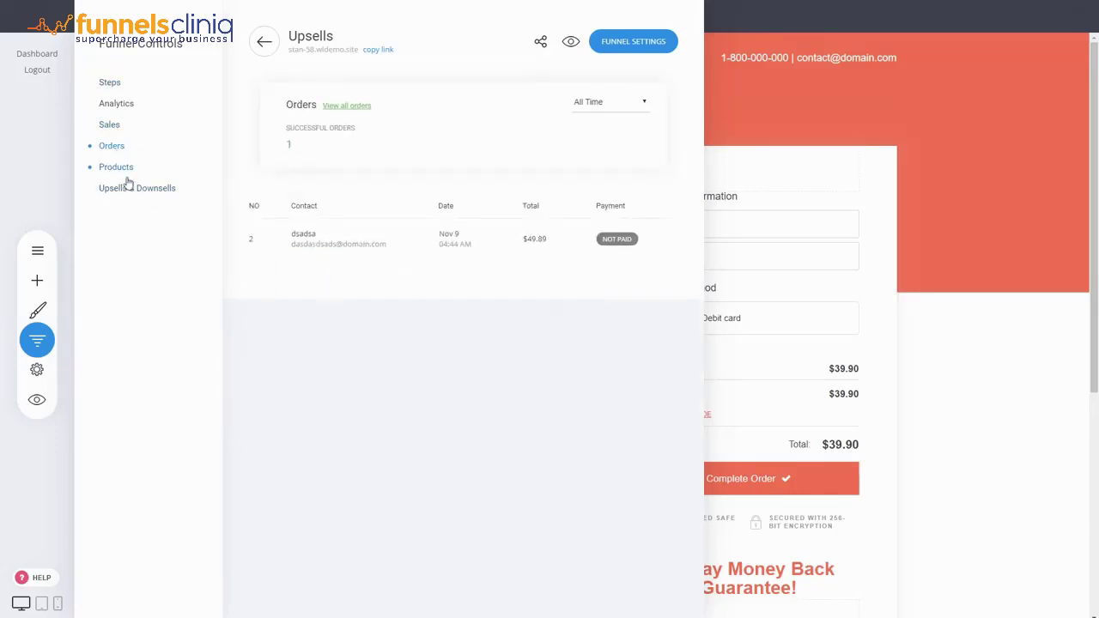
click(127, 174)
click(150, 196)
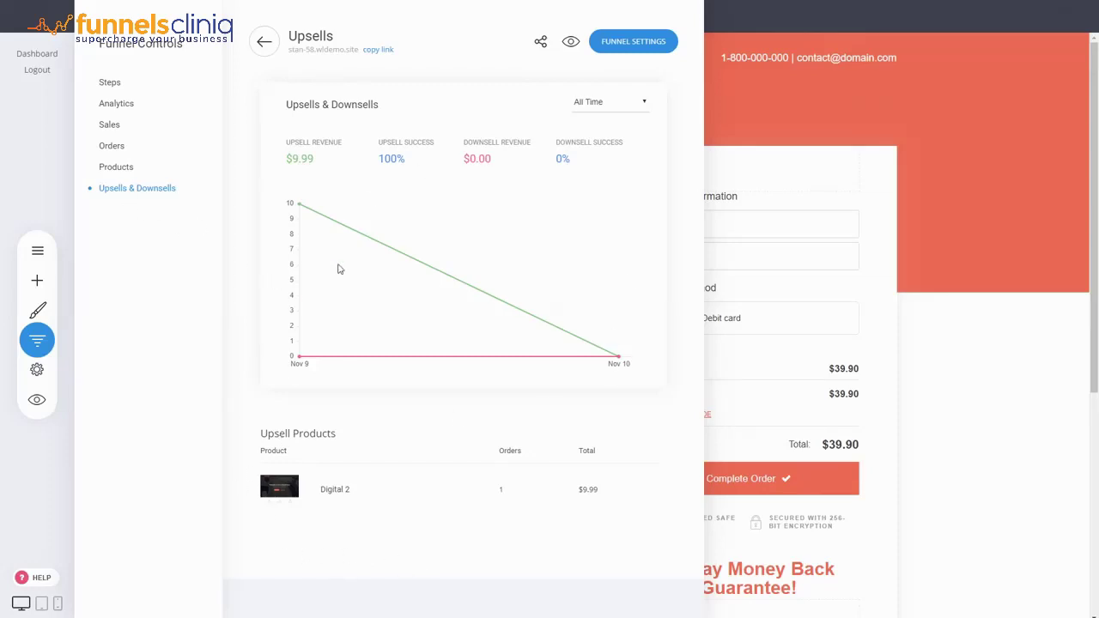
click(812, 367)
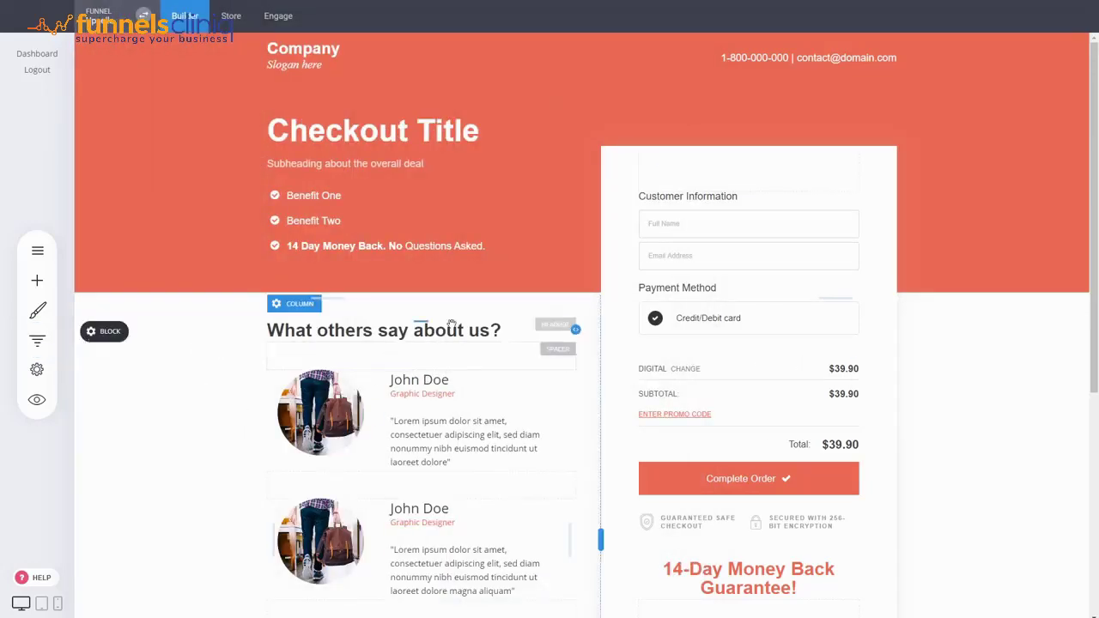
Step: Delete the Downsell and Upsell steps, then start a new popup-type upsell after Checkout
click(36, 340)
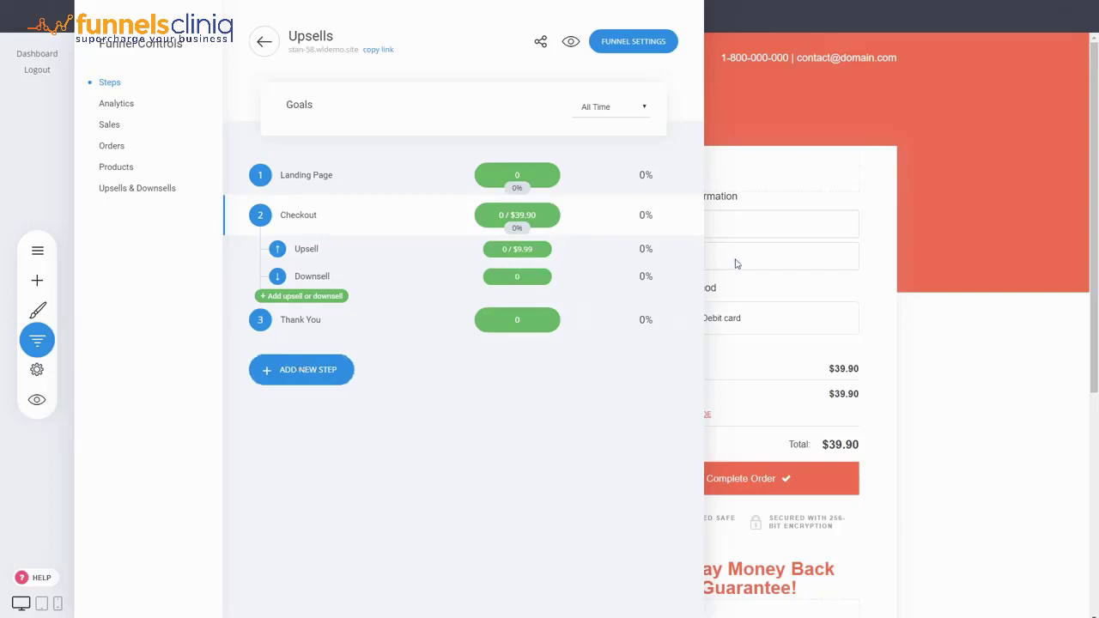
click(683, 249)
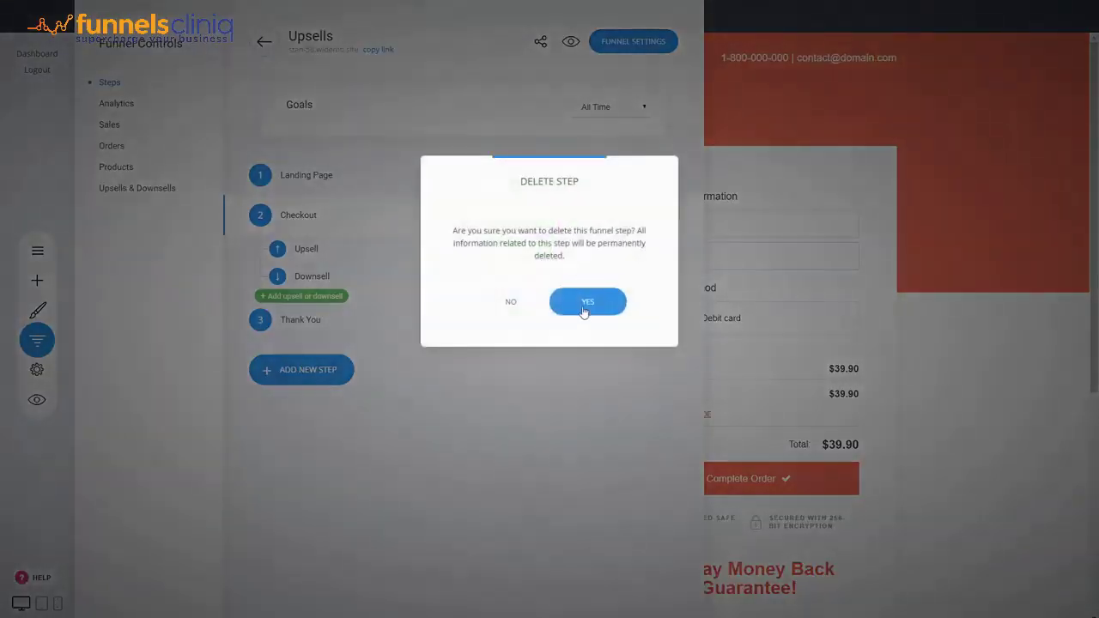
click(582, 302)
click(684, 267)
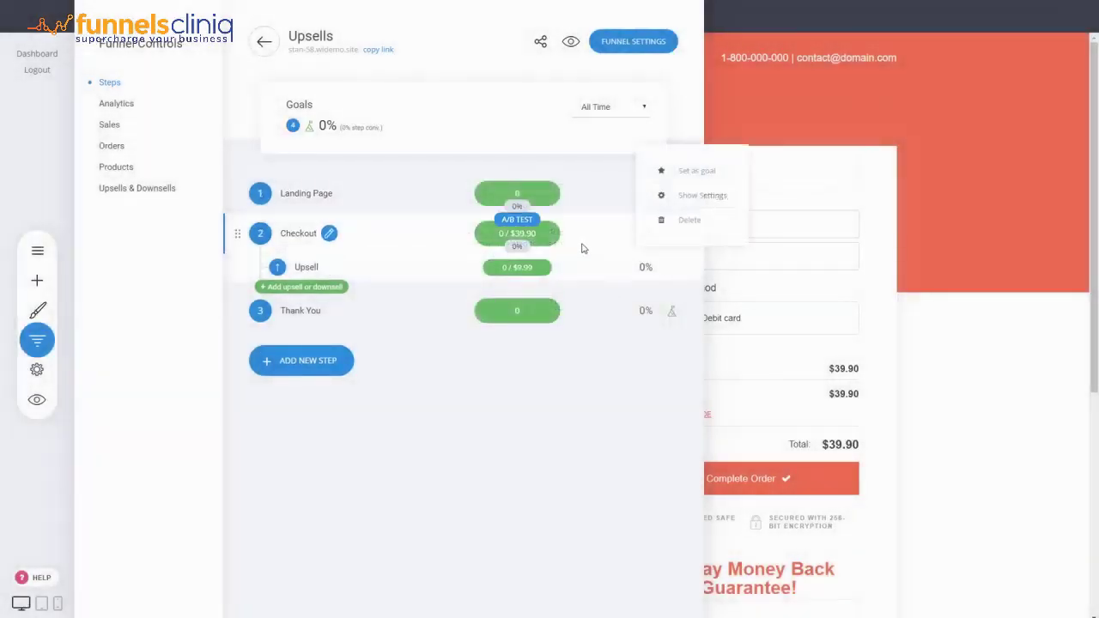
click(656, 220)
click(588, 299)
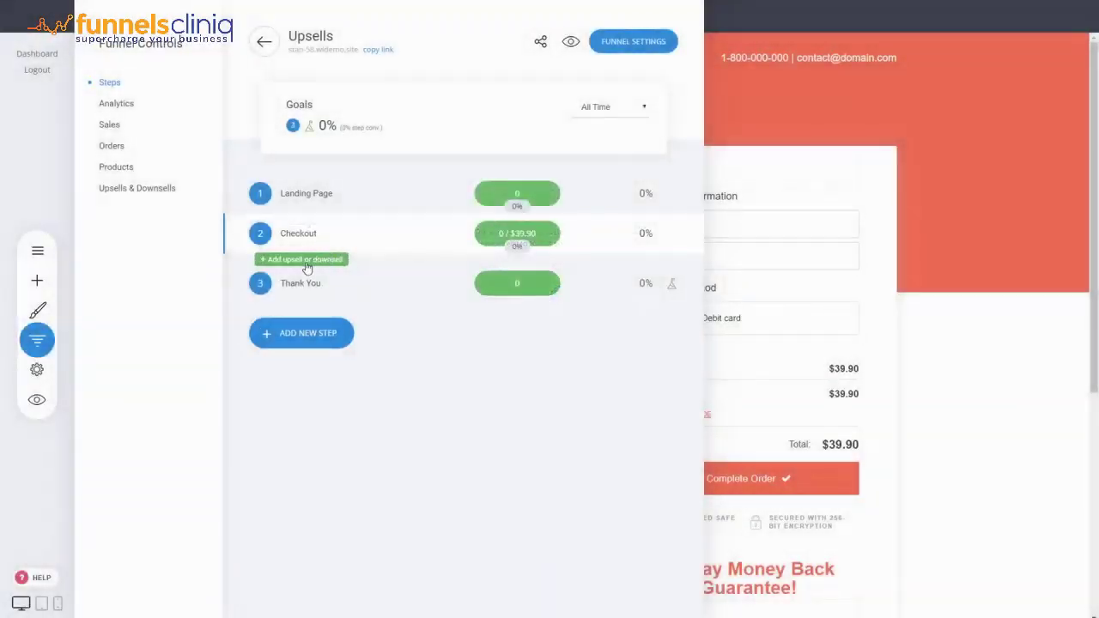
click(307, 264)
click(486, 273)
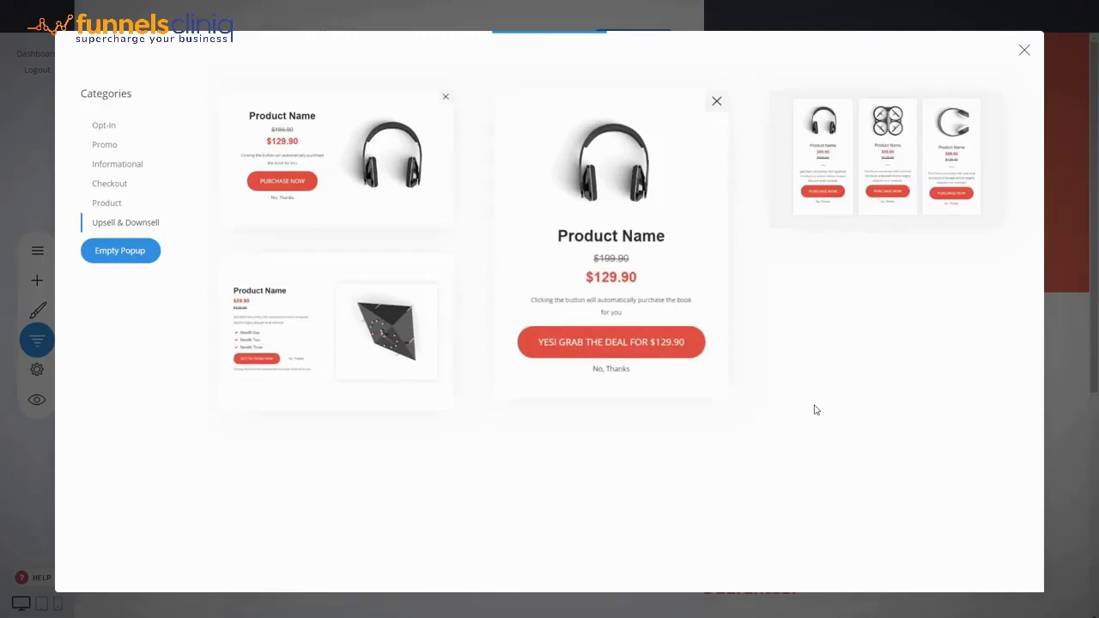
click(632, 230)
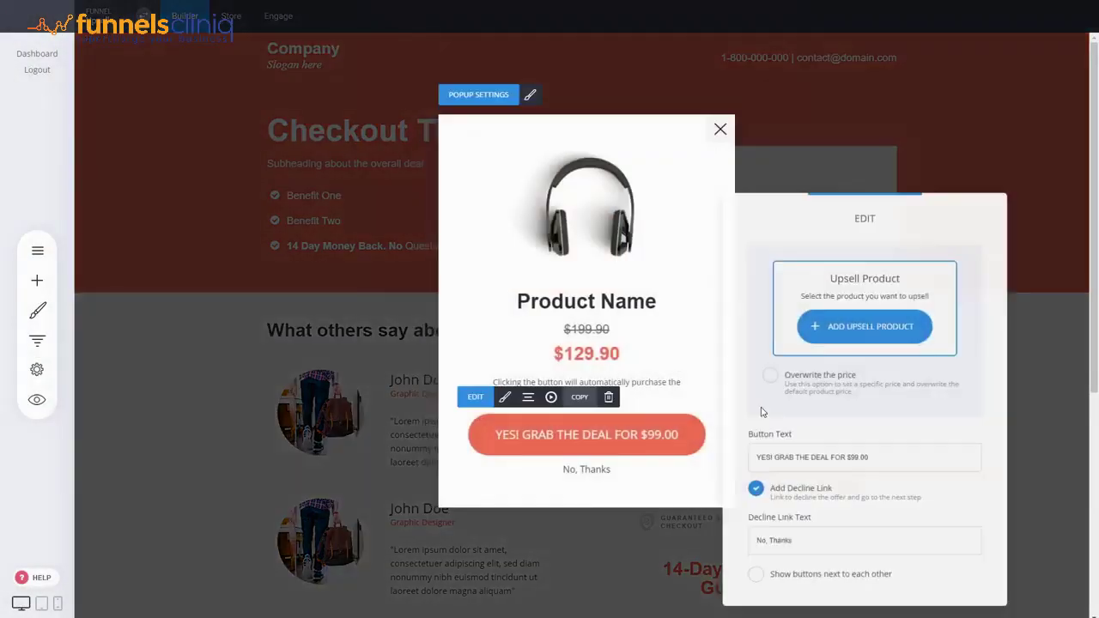
click(893, 331)
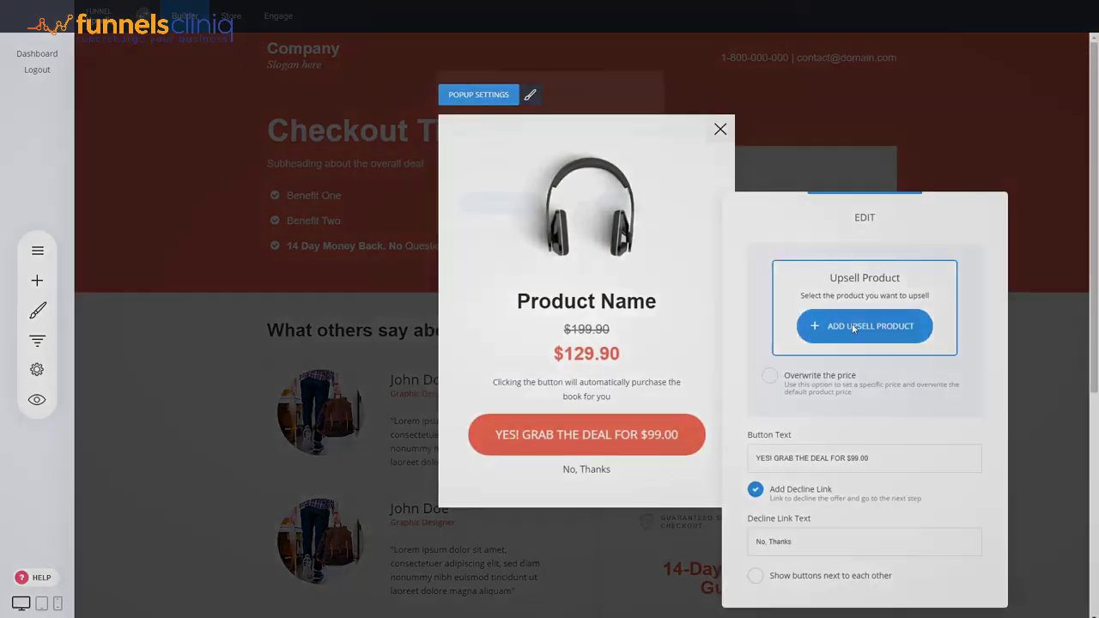
click(495, 145)
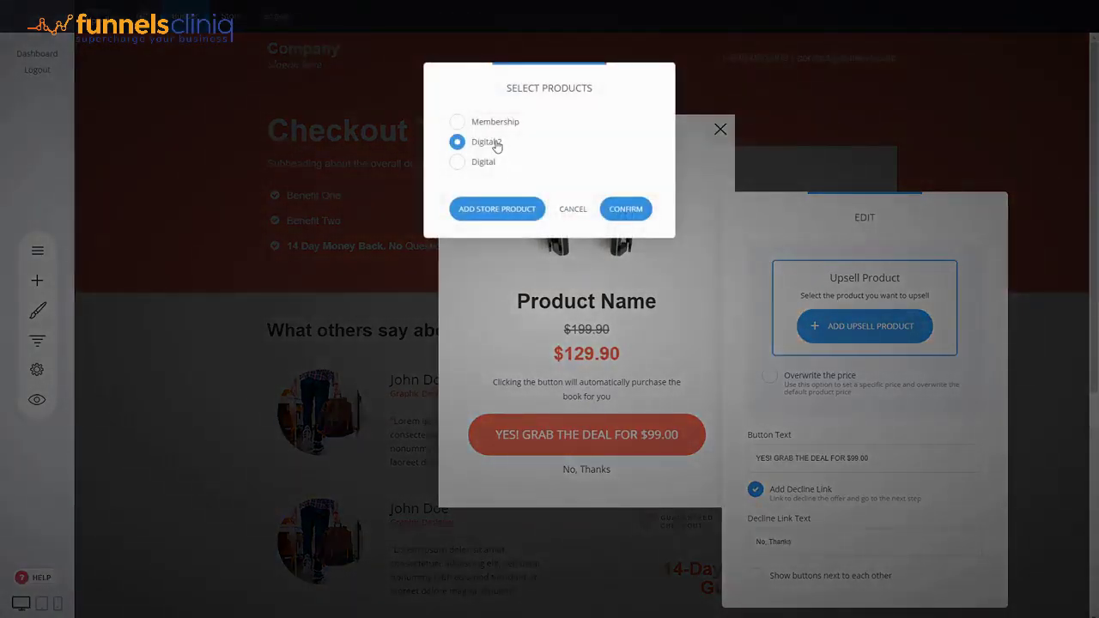
click(492, 122)
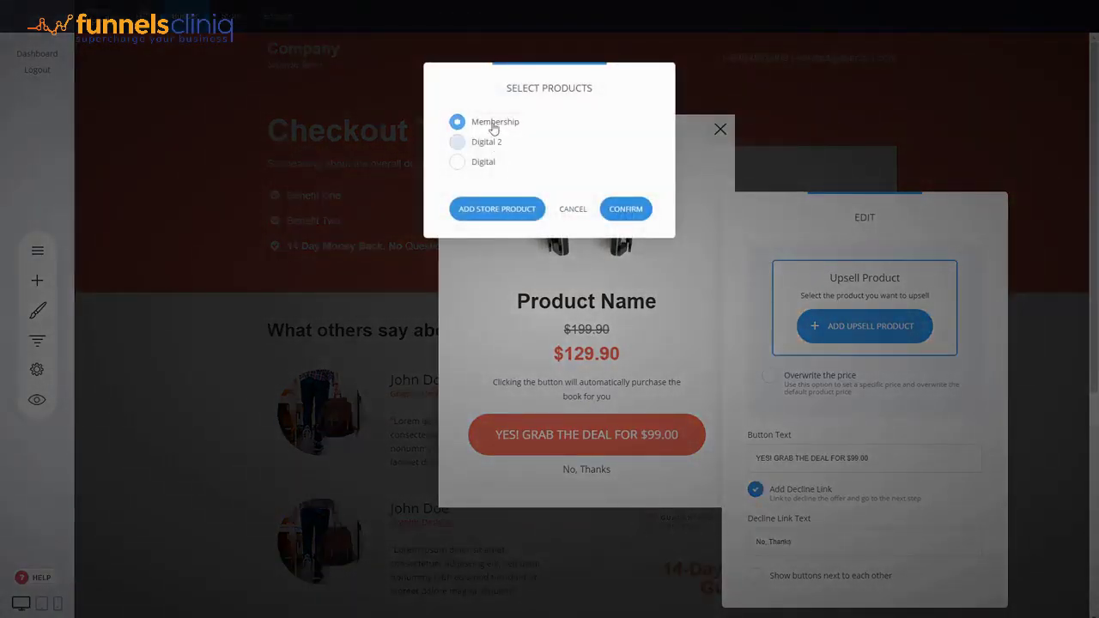
click(640, 211)
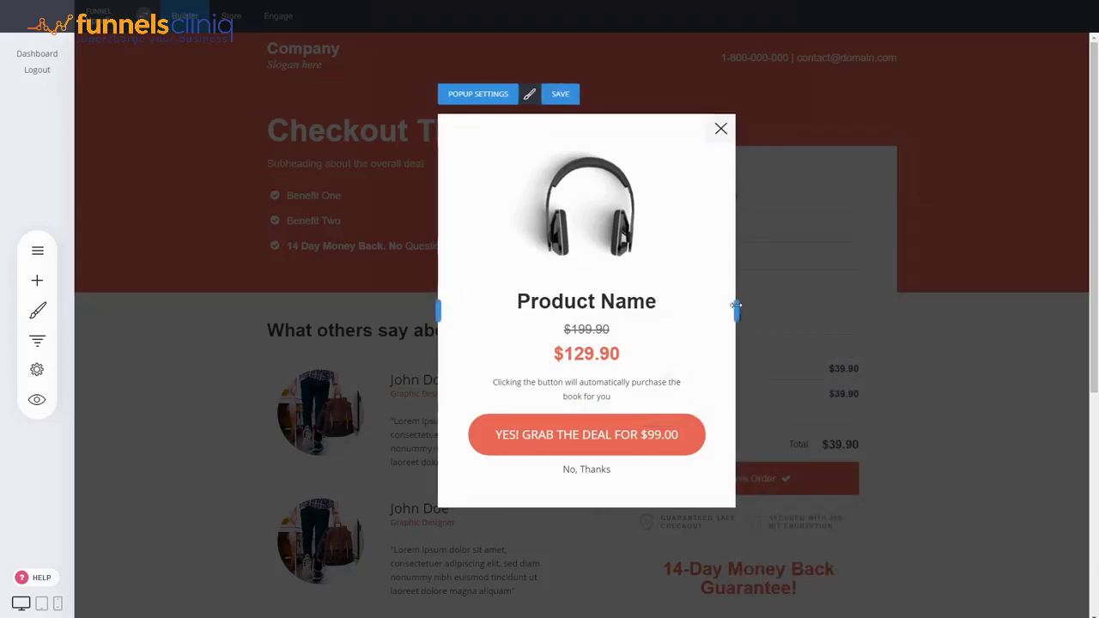
click(561, 96)
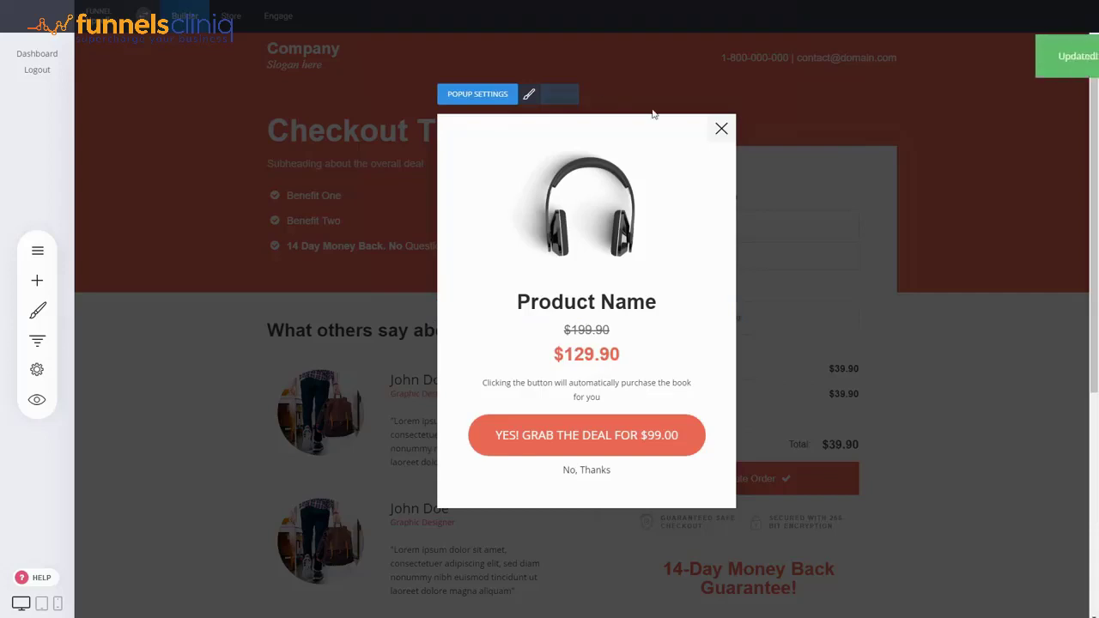
click(721, 129)
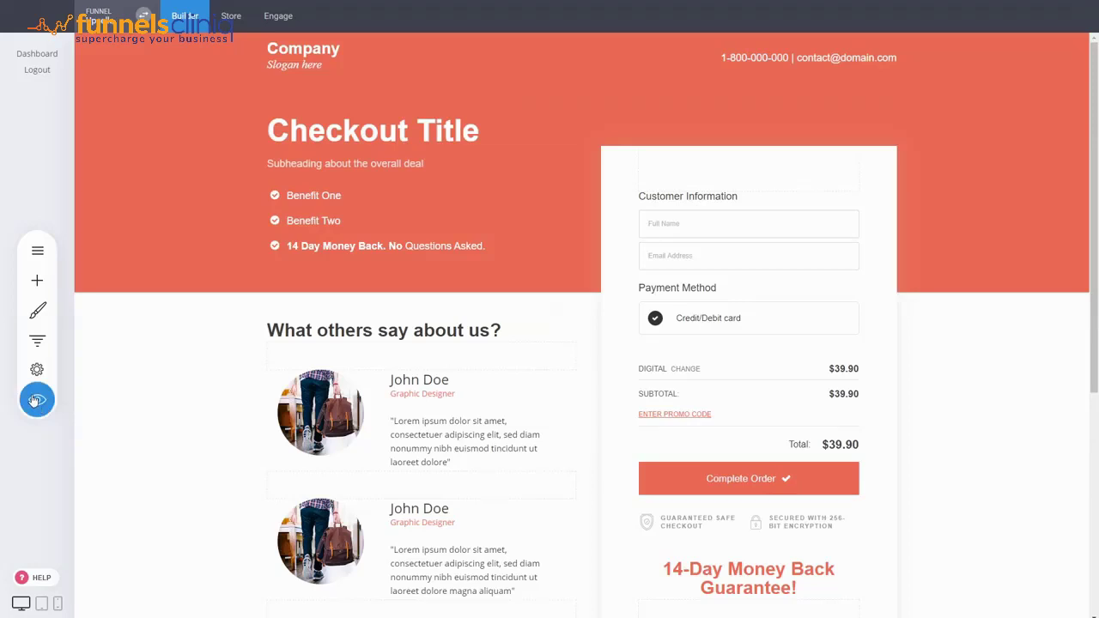
Step: Preview the checkout and complete a test order with a sample name, e-mail and test card
click(55, 404)
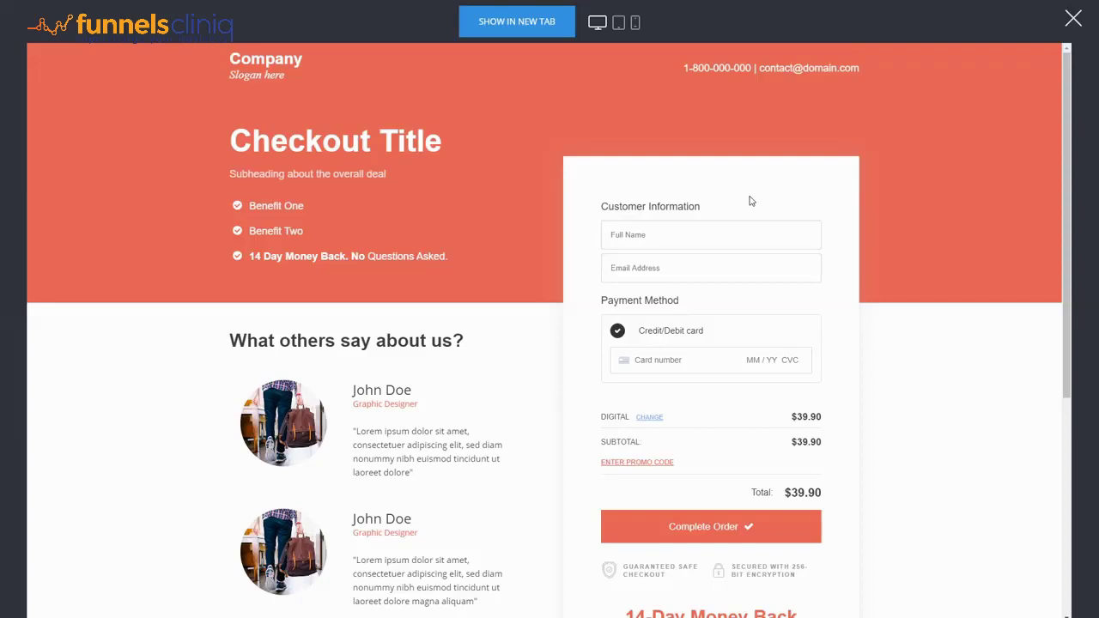
click(674, 228)
text(dasdasda)
click(638, 267)
text(dasdasdsads@domain.com)
click(644, 359)
text(4242 424)
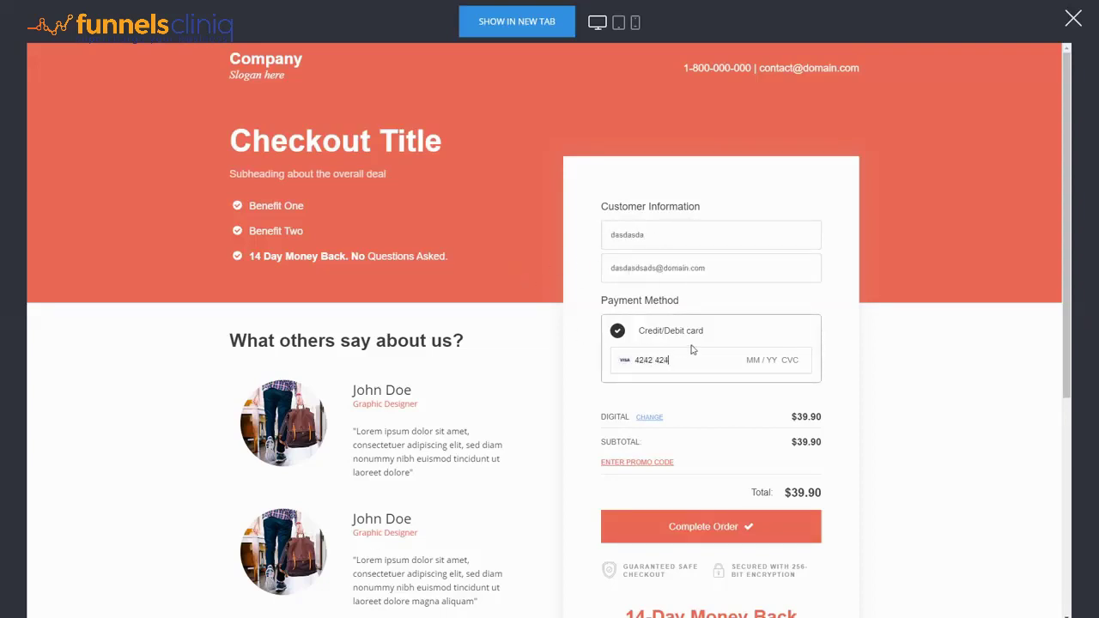
text(2 4242 4242 04 / 24 242)
click(697, 526)
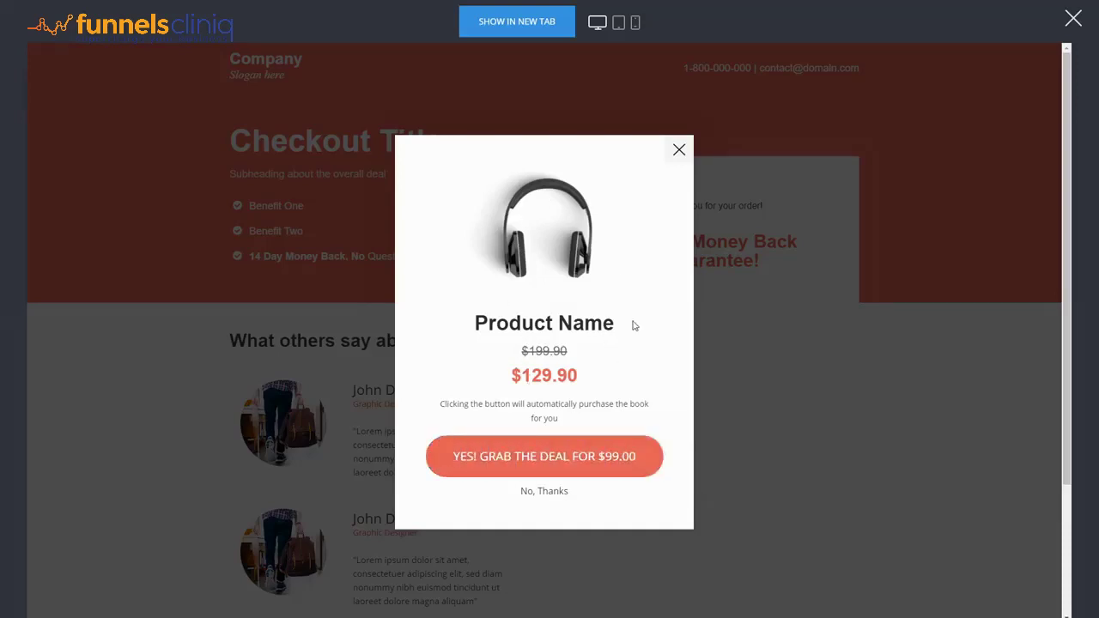
Step: Accept the $99.00 upsell deal, set an account password, complete the order, then close the preview
click(567, 453)
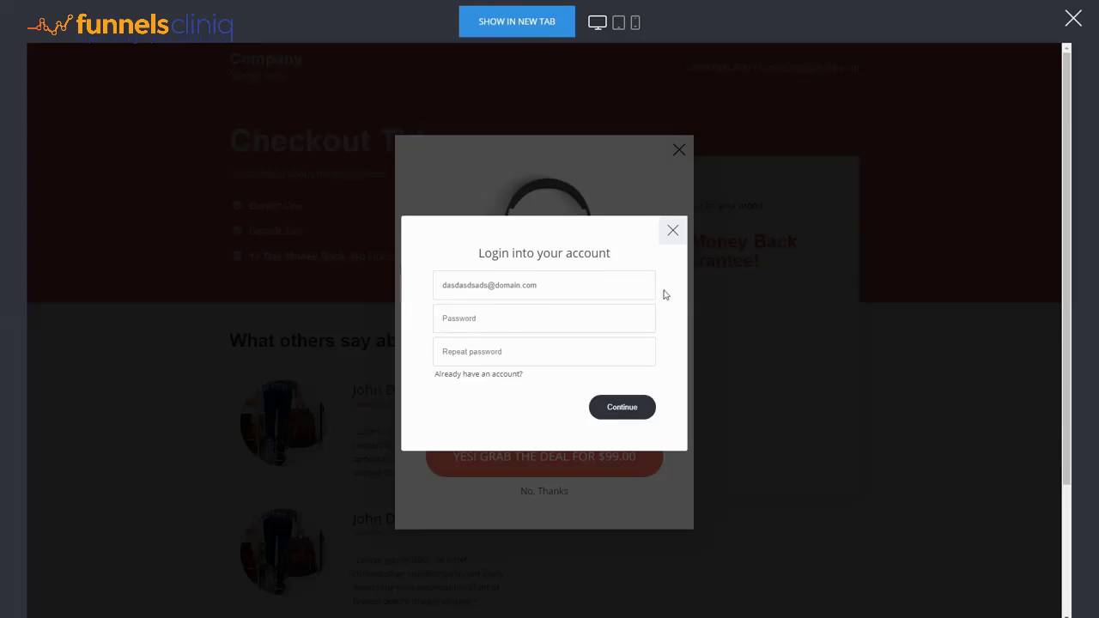
click(455, 318)
text(123456)
click(464, 348)
text(123456)
click(622, 409)
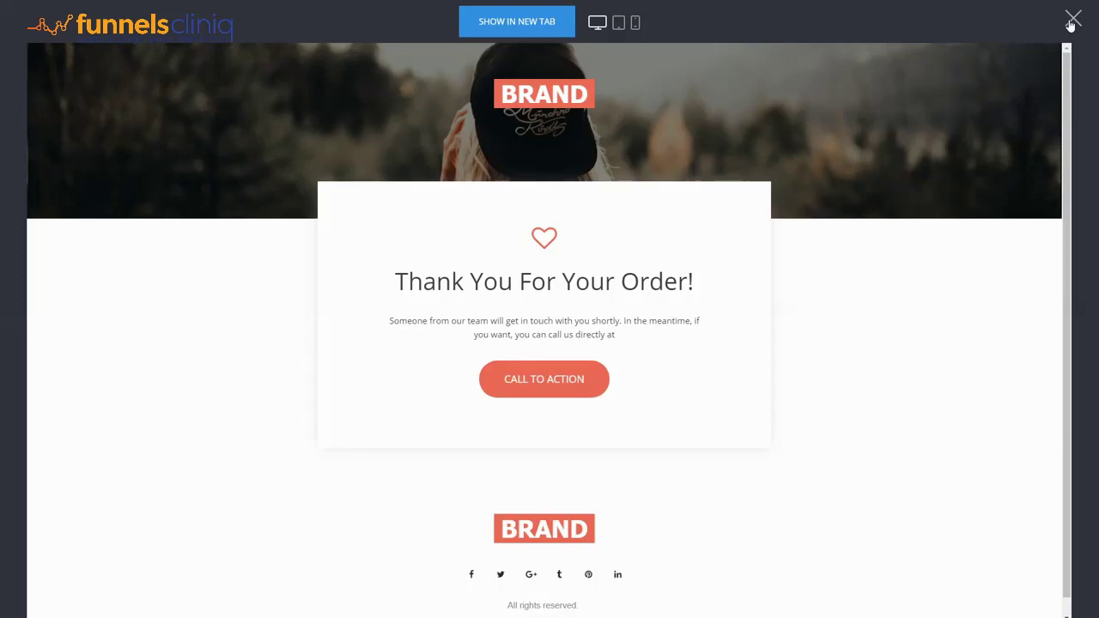
click(1072, 22)
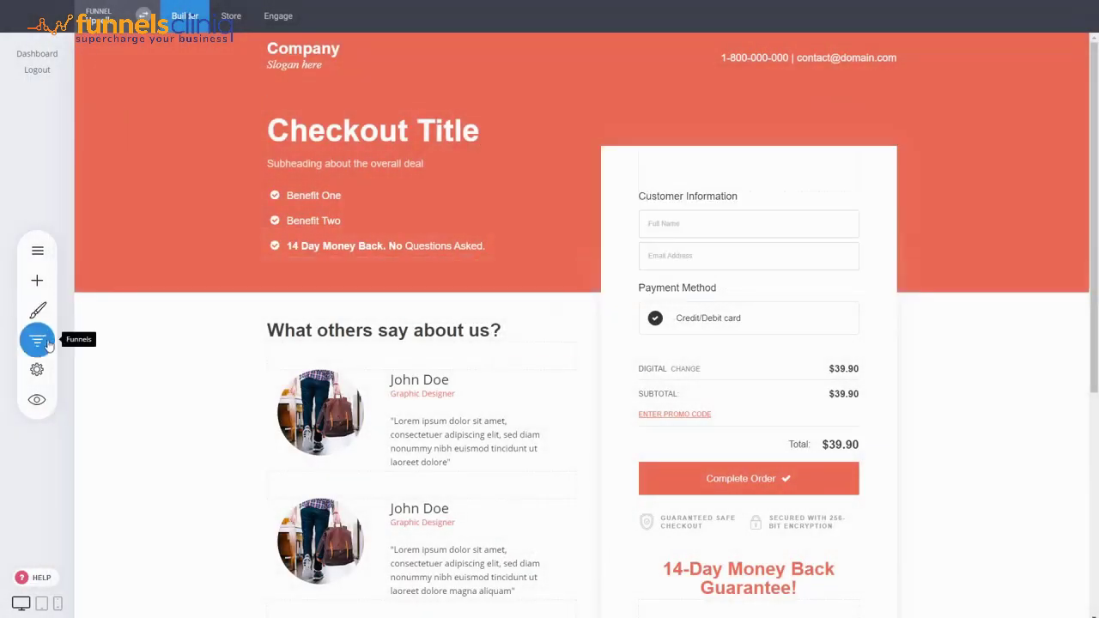
Step: Open the Upsells funnel's controls and review its sales, all-time subscriptions and orders
click(48, 343)
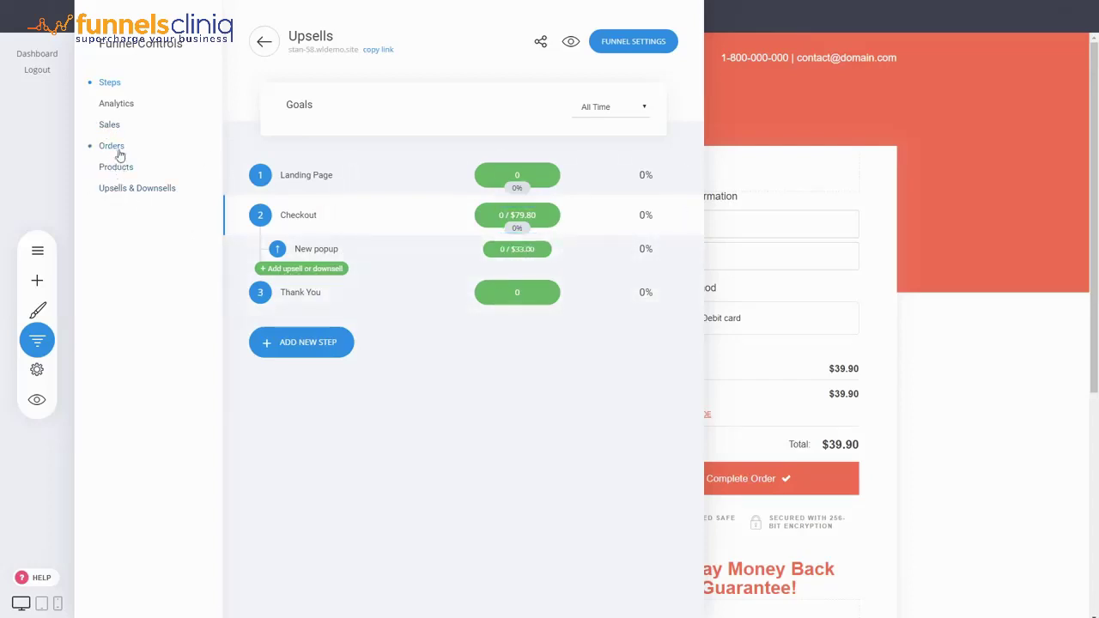
click(112, 125)
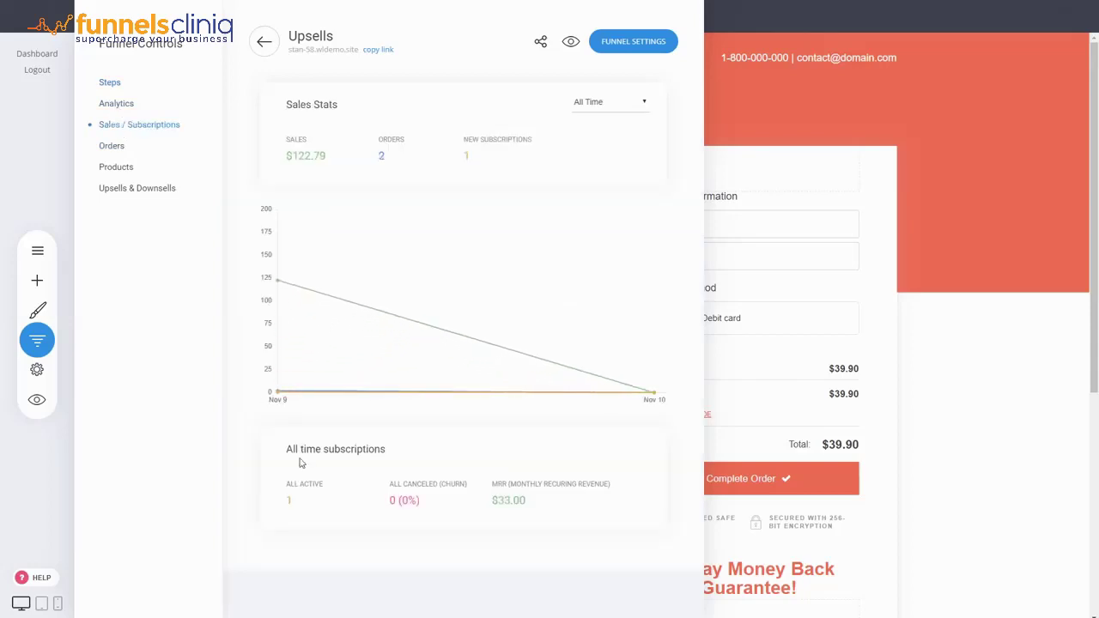
drag(288, 450, 286, 489)
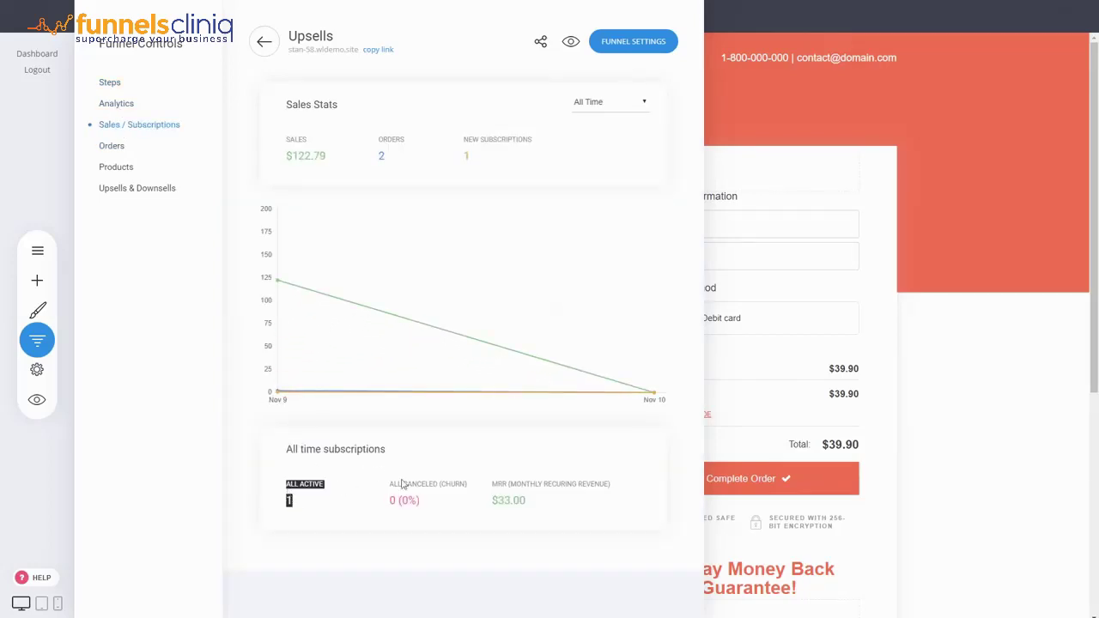
click(121, 147)
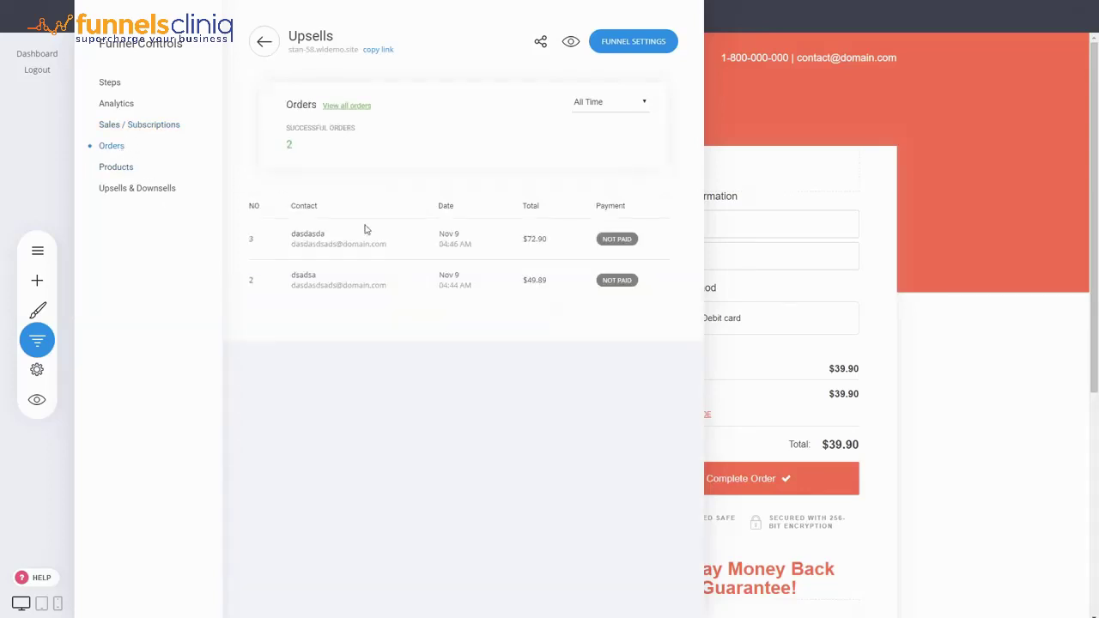
Step: Review product totals, including Membership at $33.00, and the Digital 2 and Membership upsell stats
click(123, 165)
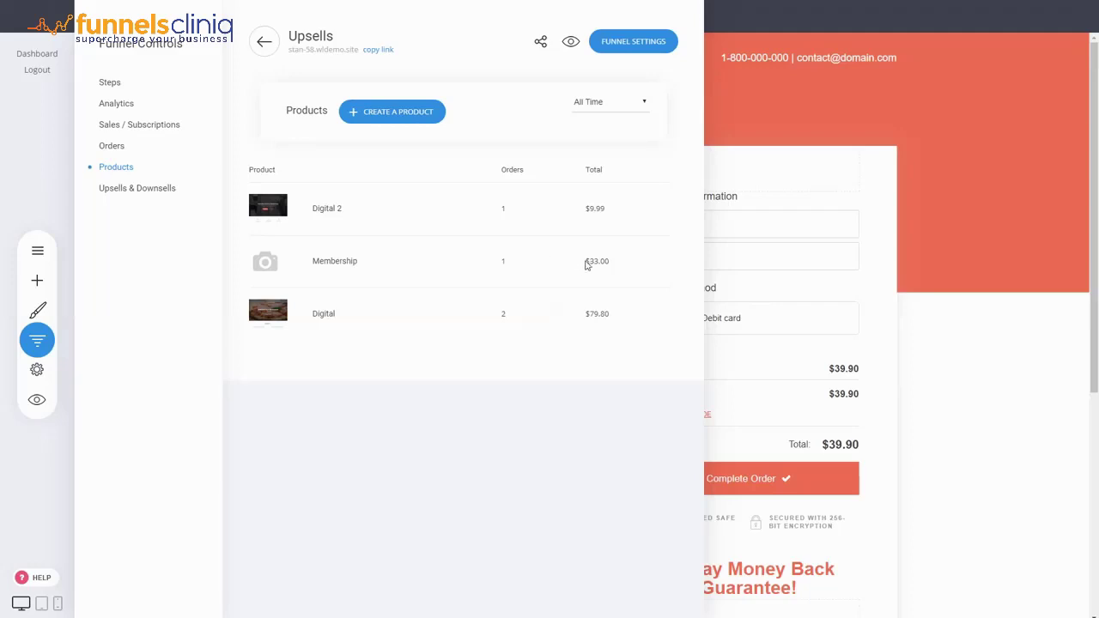
drag(587, 261, 612, 269)
click(441, 424)
click(131, 188)
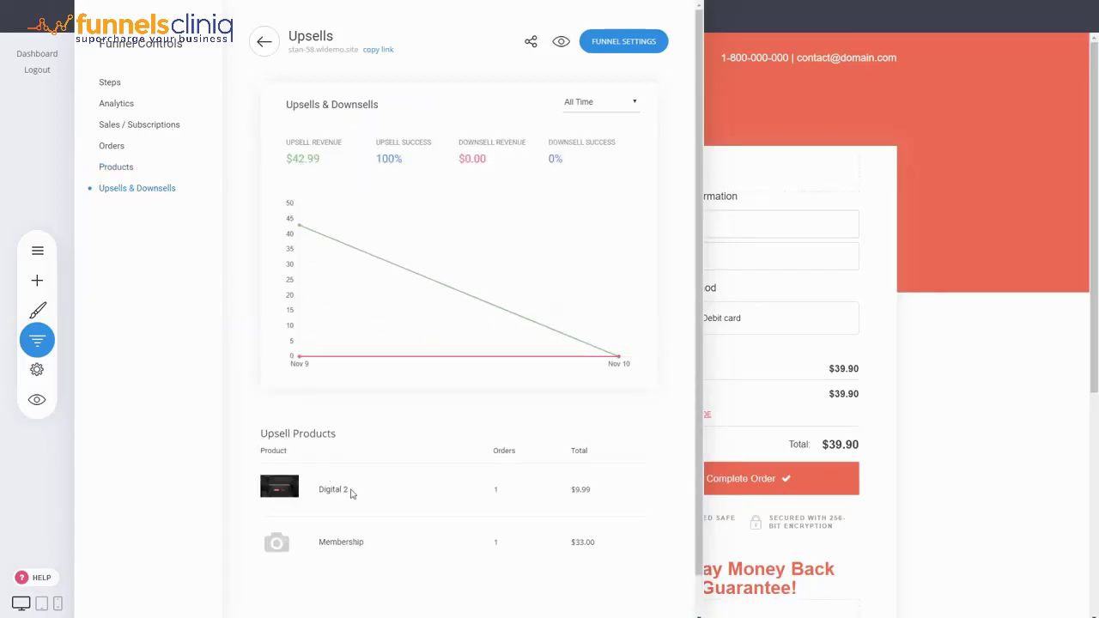
drag(350, 493, 318, 491)
drag(366, 542, 319, 541)
Step: Leave the funnels list and reopen the Upsells funnel steps showing Checkout and New popup upsell
click(265, 41)
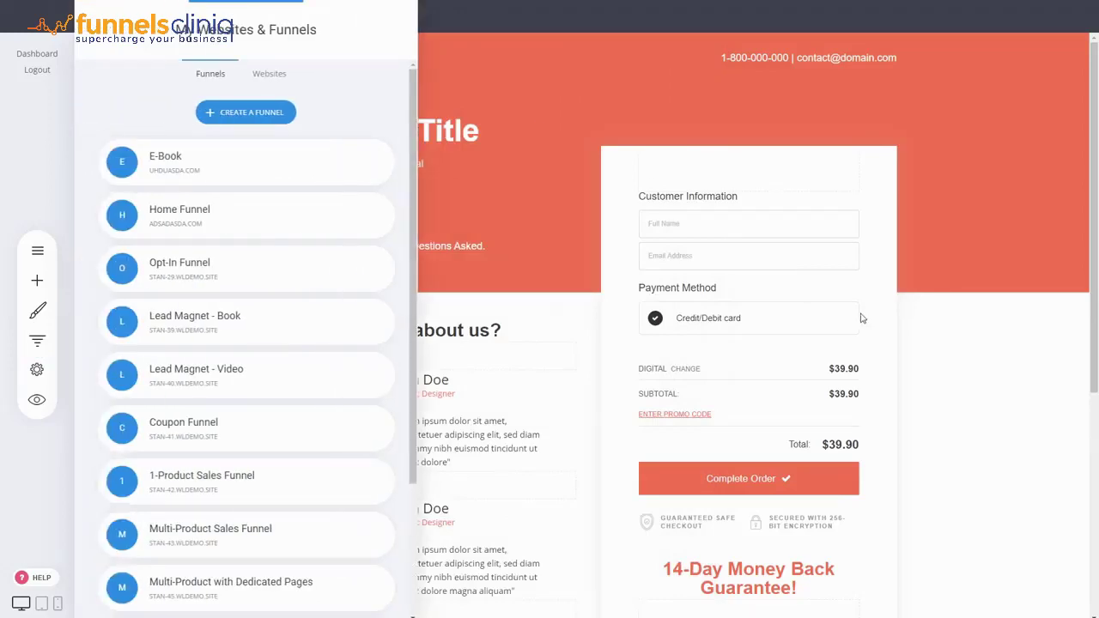
click(862, 319)
scroll(925, 385, down, 3)
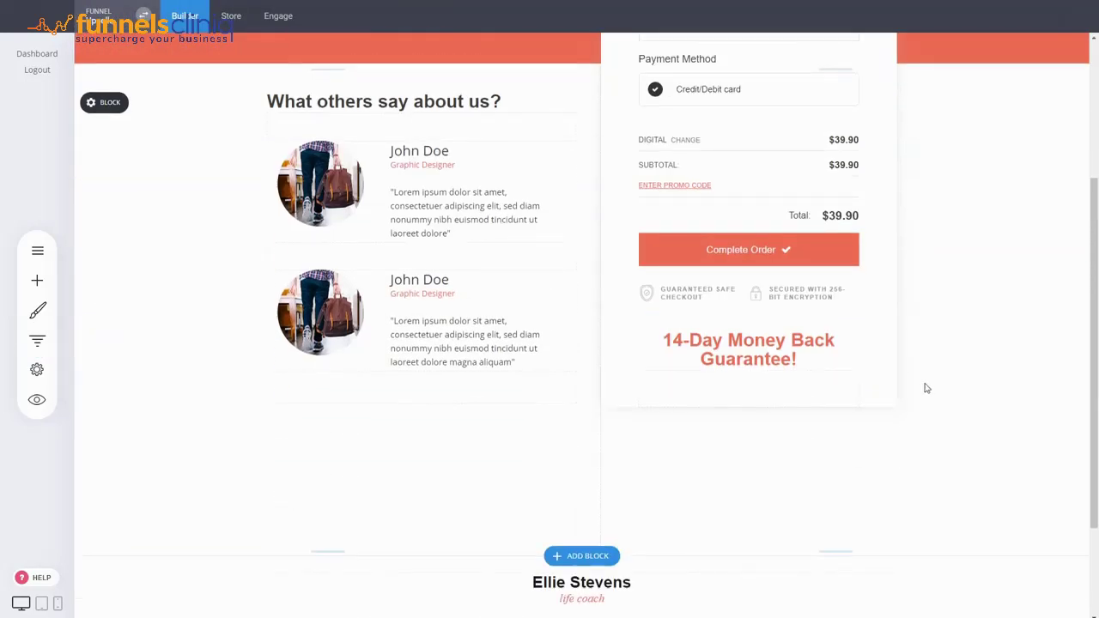
scroll(924, 388, up, 3)
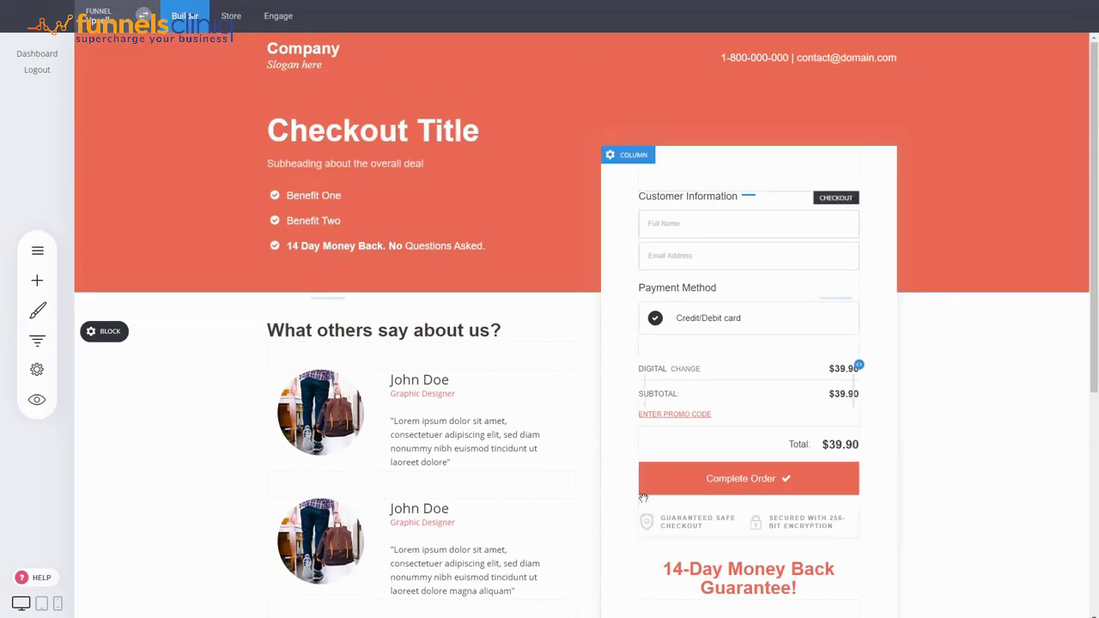
click(37, 339)
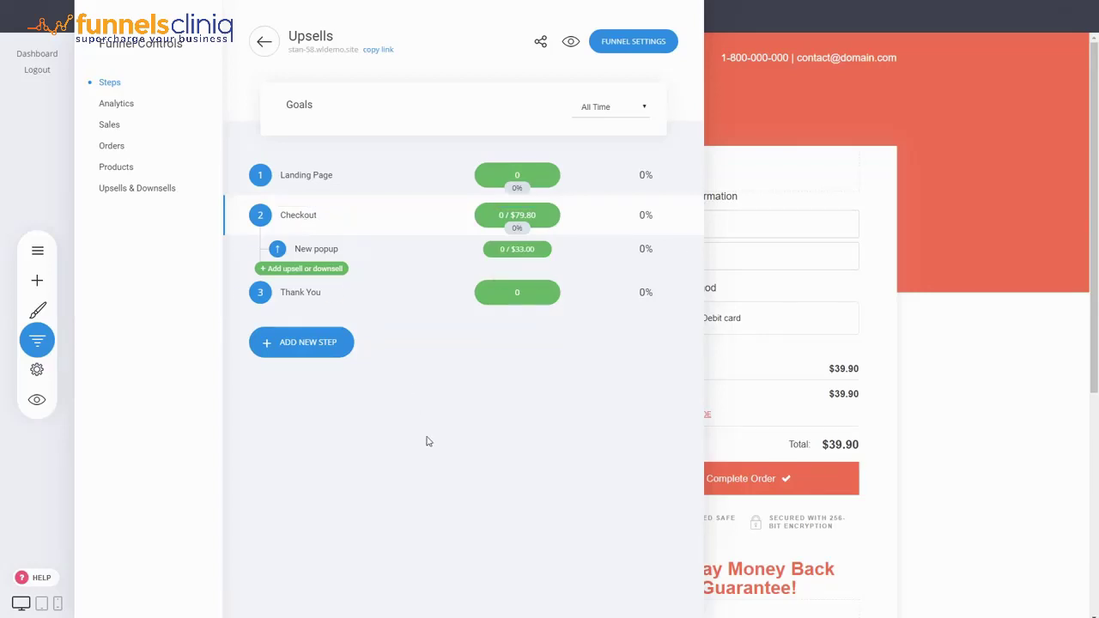
Step: Start a page upsell after checkout and preview the three face cream template
click(317, 270)
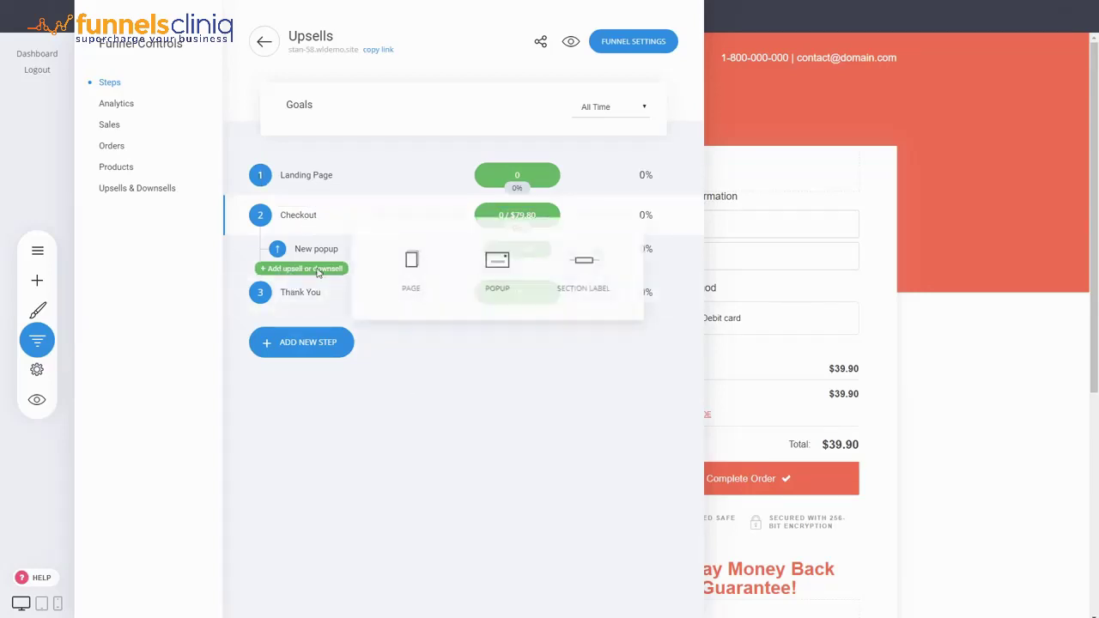
click(410, 273)
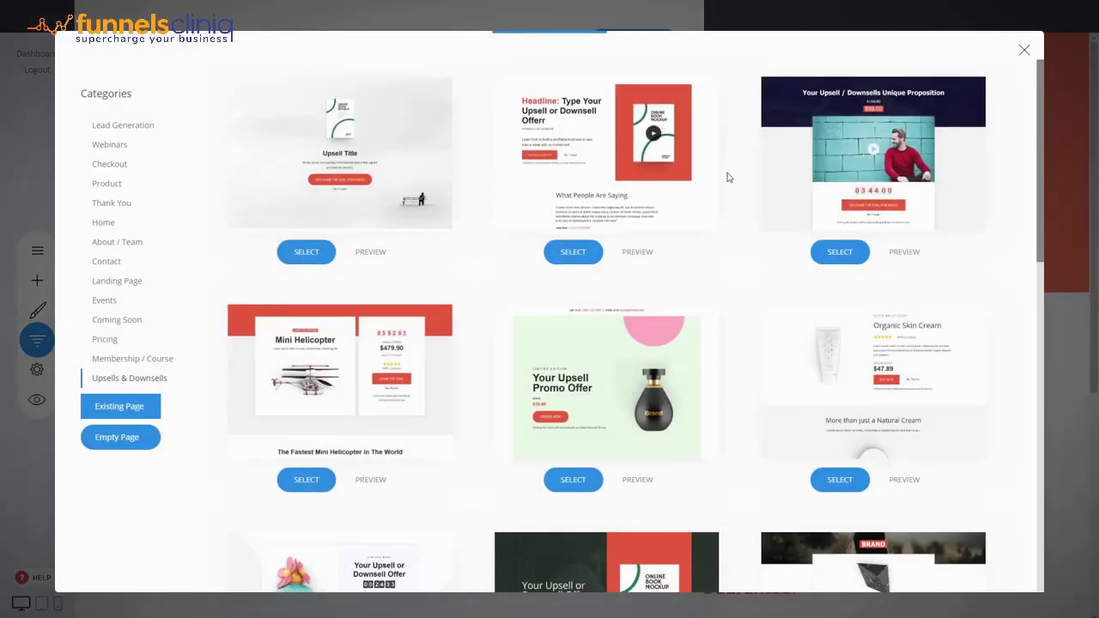
scroll(730, 178, down, 3)
scroll(729, 178, down, 3)
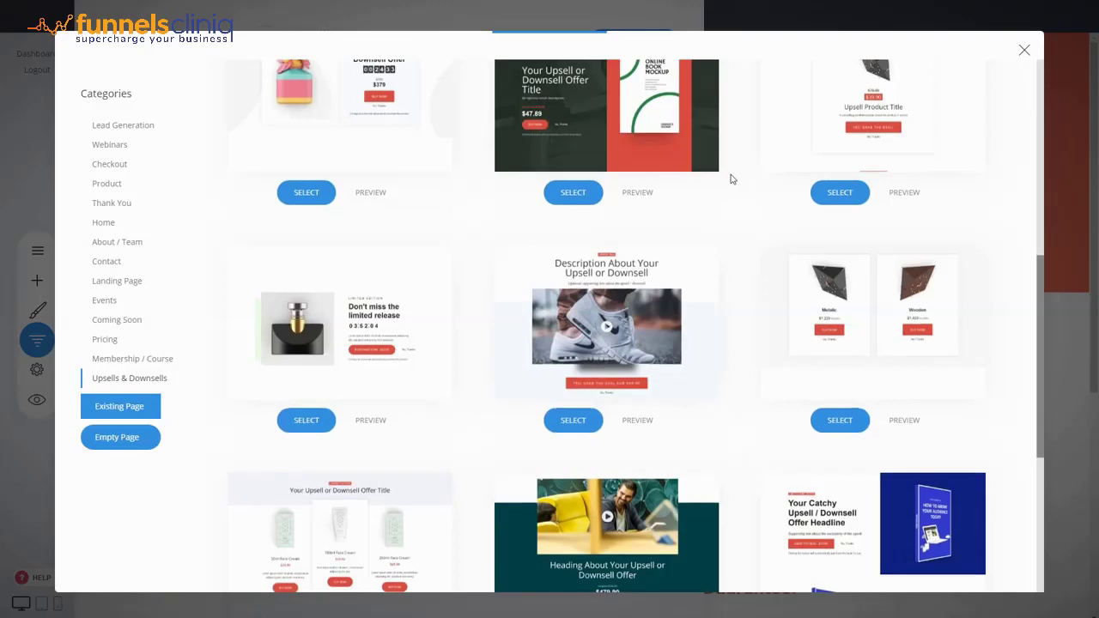
scroll(730, 177, down, 3)
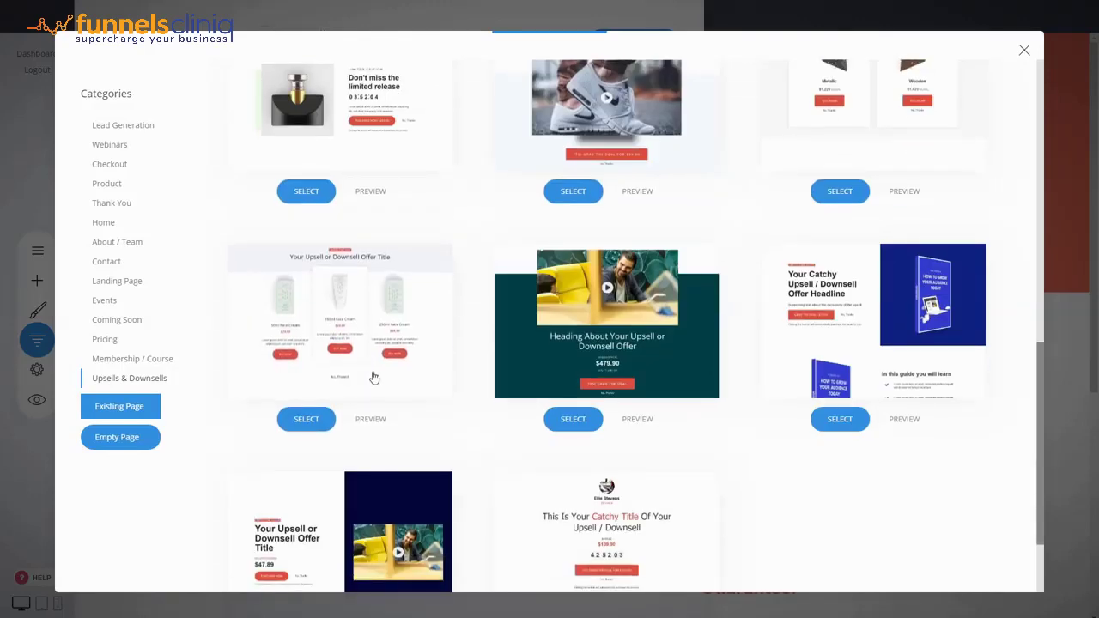
click(378, 421)
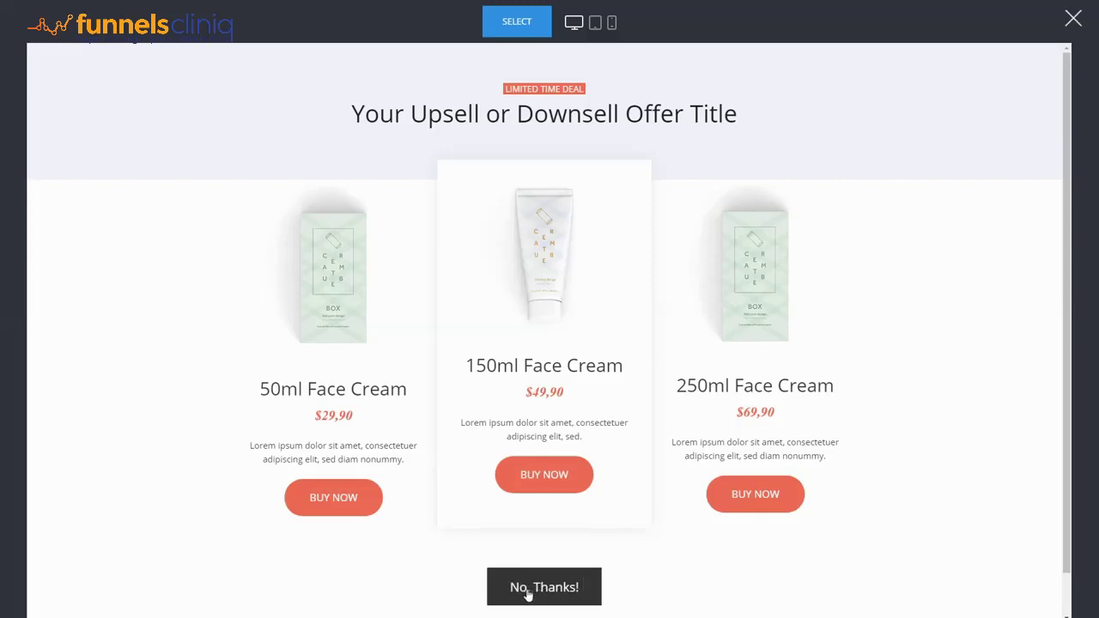
click(1073, 19)
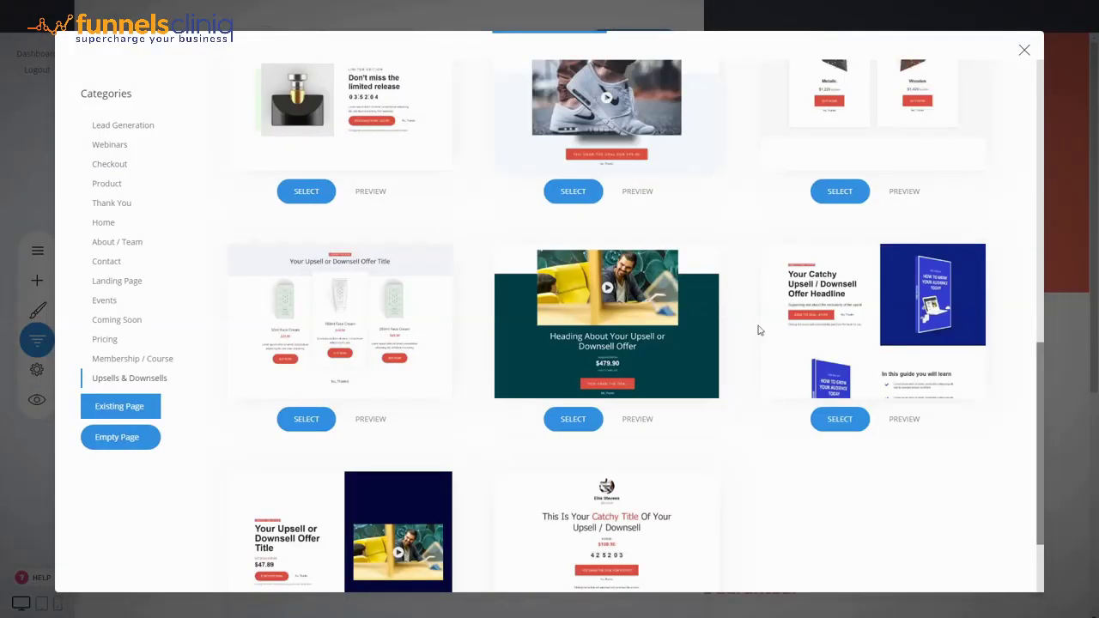
Step: Preview the Metalic and Wooden clock template, then close the gallery and funnel steps without adding one
scroll(748, 258, up, 2)
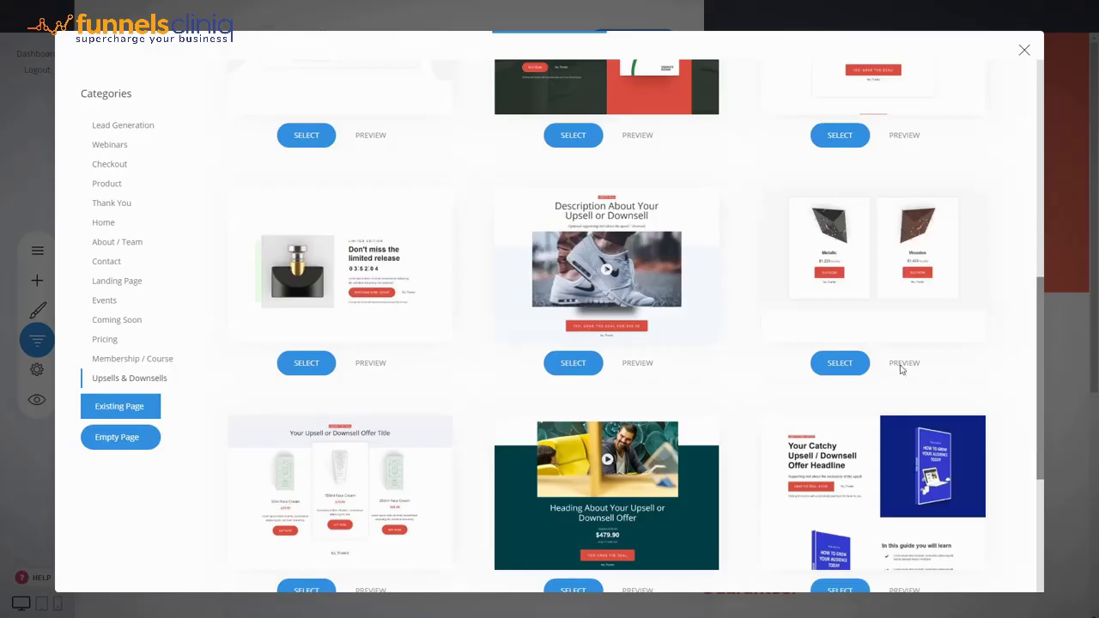
click(902, 364)
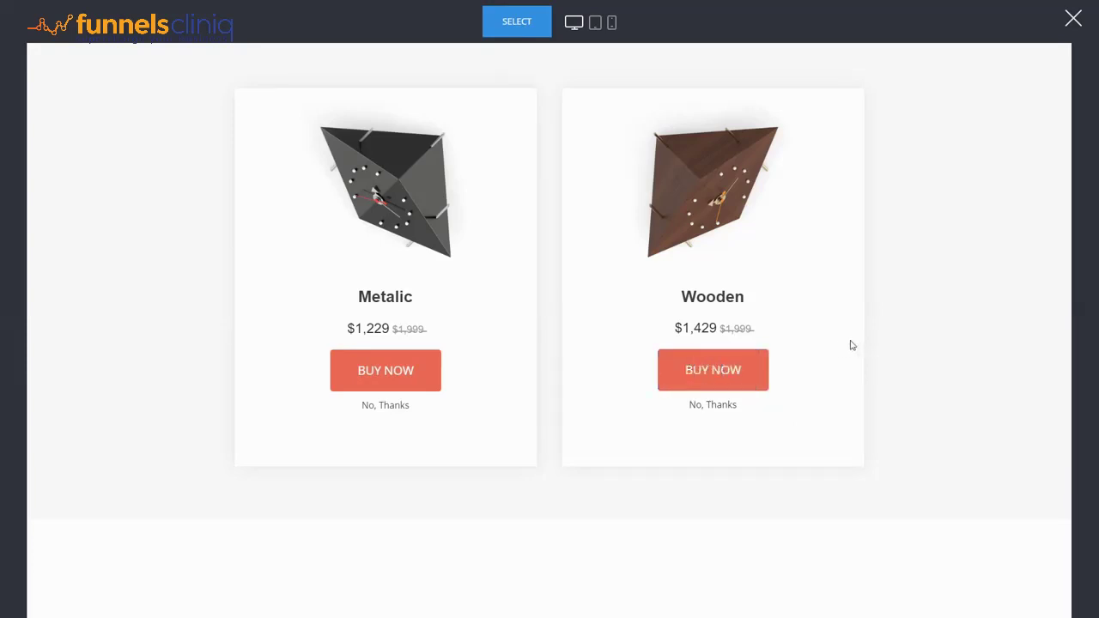
click(1073, 20)
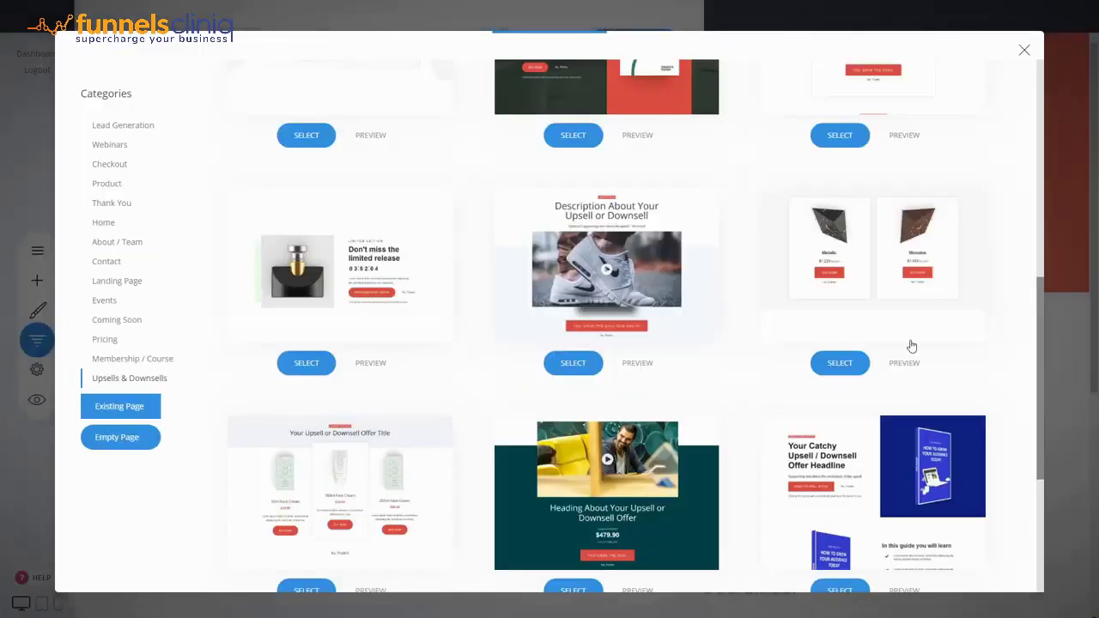
scroll(906, 361, up, 4)
scroll(979, 322, up, 3)
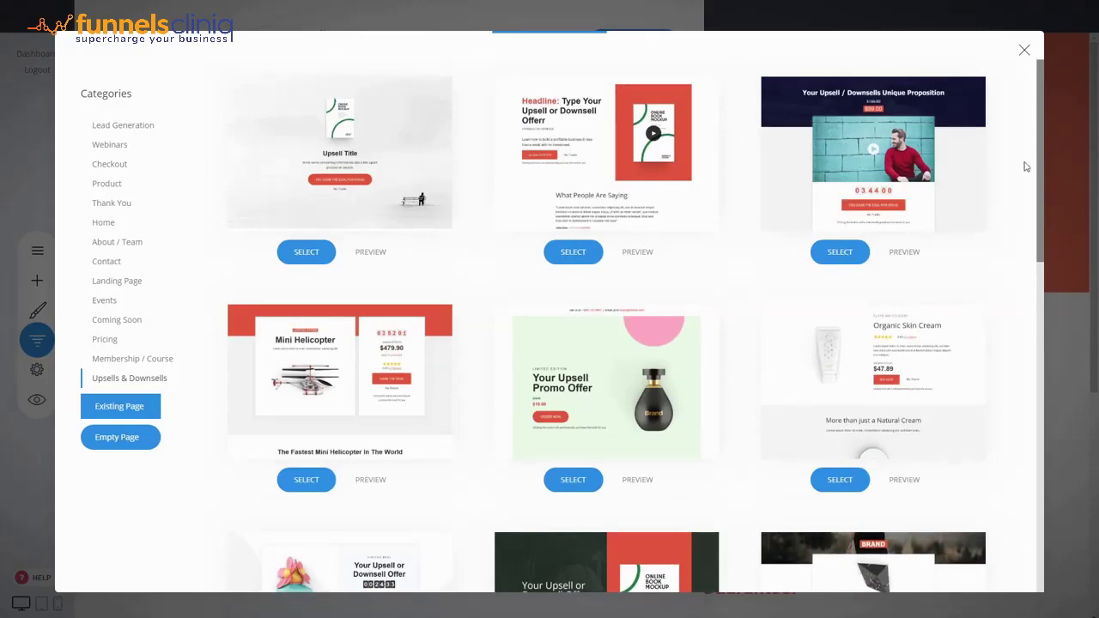
click(1024, 51)
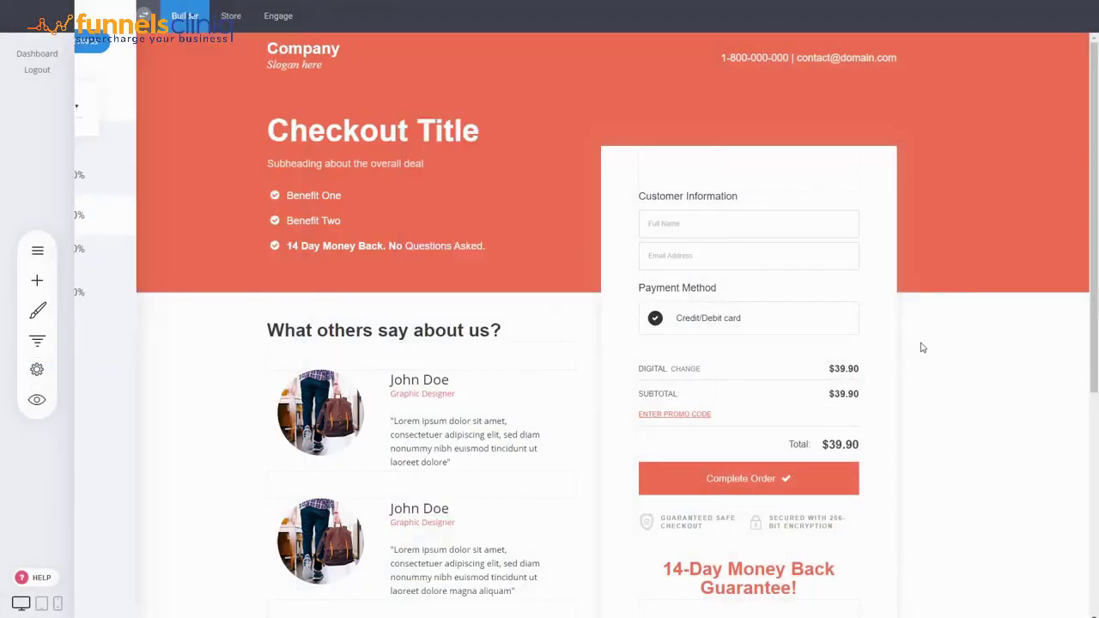
click(922, 347)
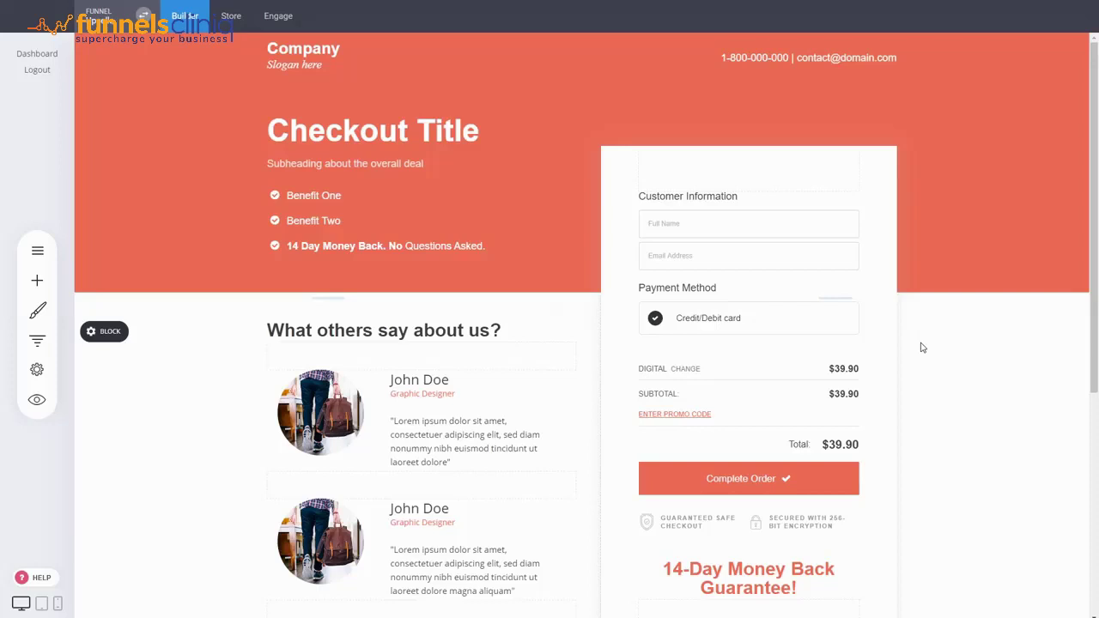